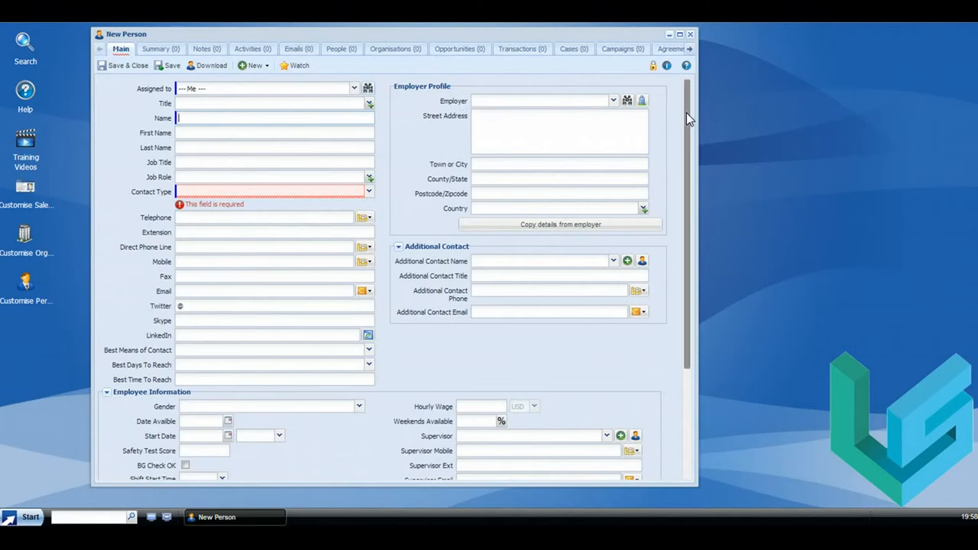
Name the new person record "Driver Person" and set its contact type to Driver
left_click_drag(686, 118, 683, 220)
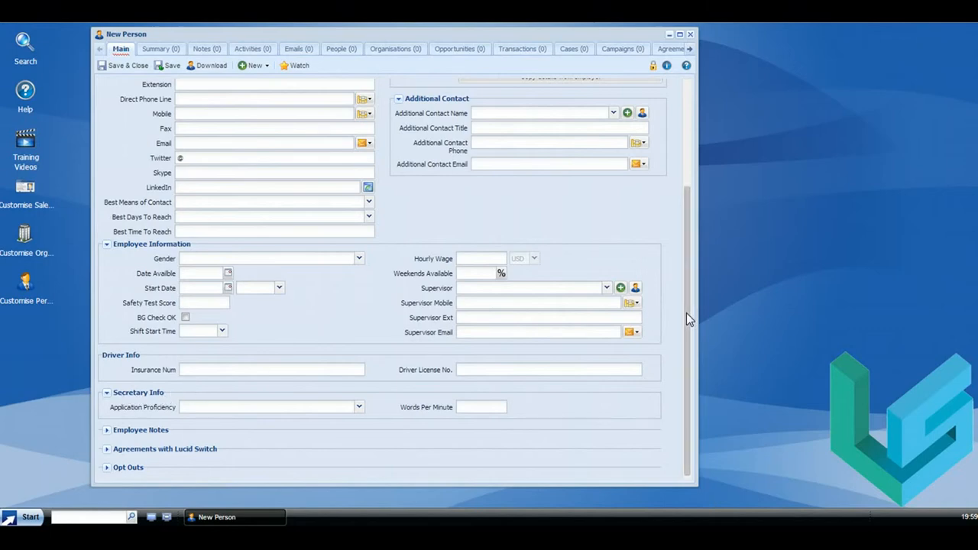
left_click_drag(687, 313, 675, 191)
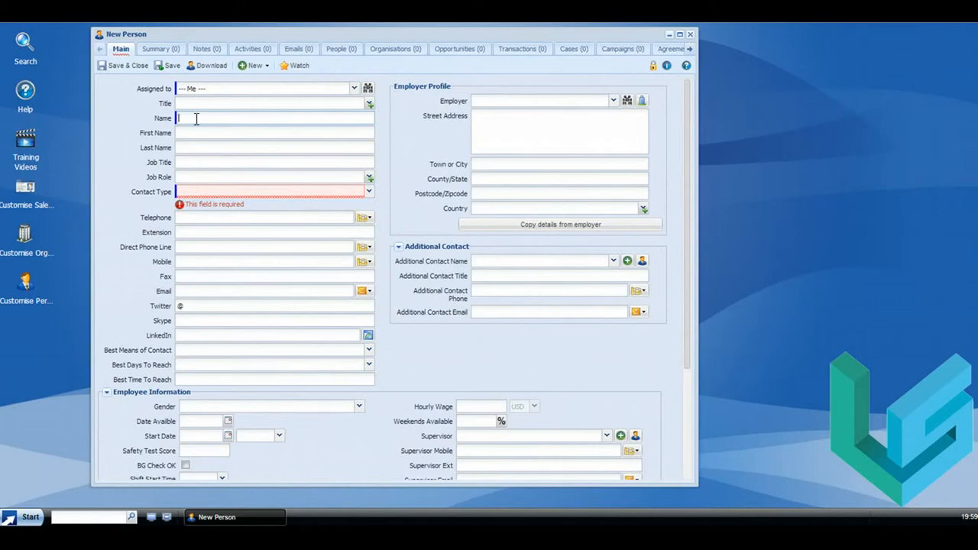
type("Driver Person")
left_click(369, 193)
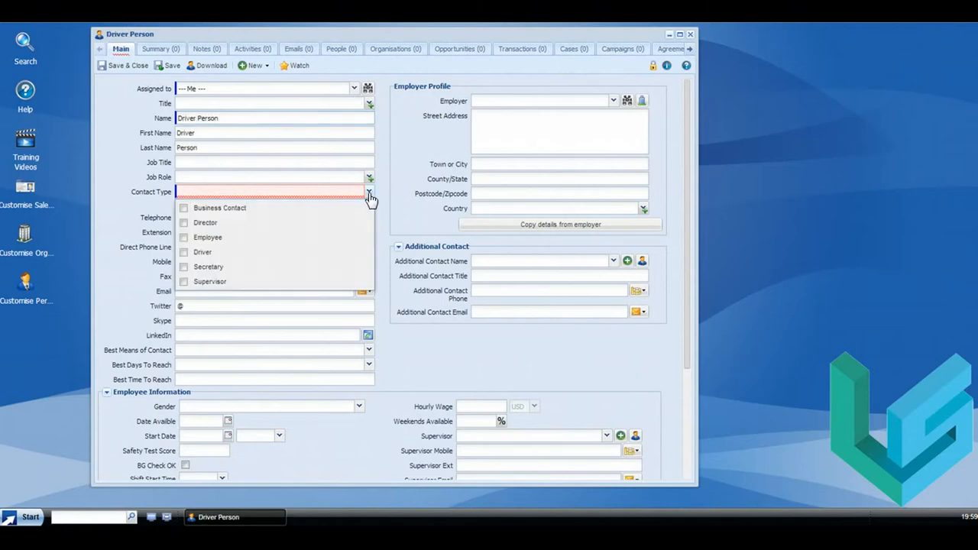
left_click(190, 256)
left_click(686, 230)
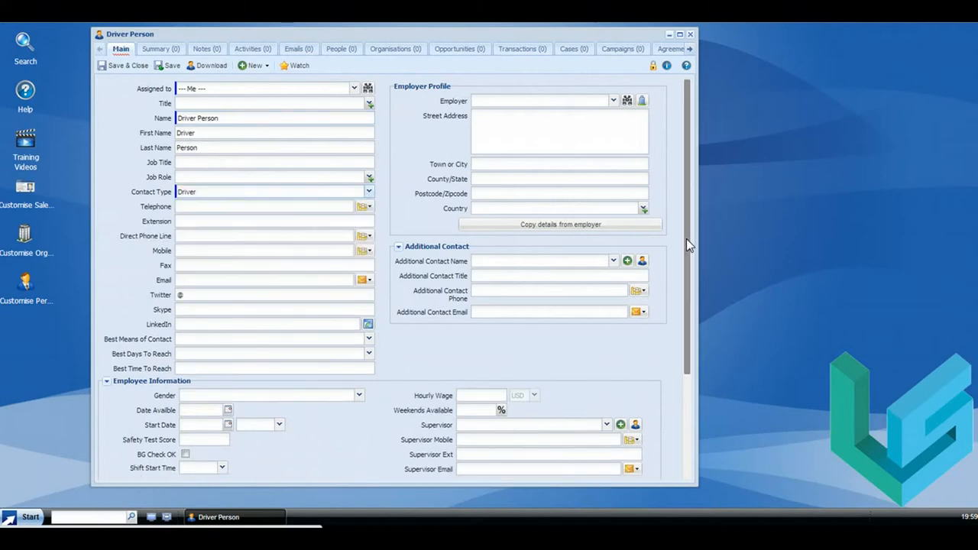
Examine the Employee Information, Driver Info and Secretary Info sections of the driver's person form
left_click_drag(686, 239, 675, 338)
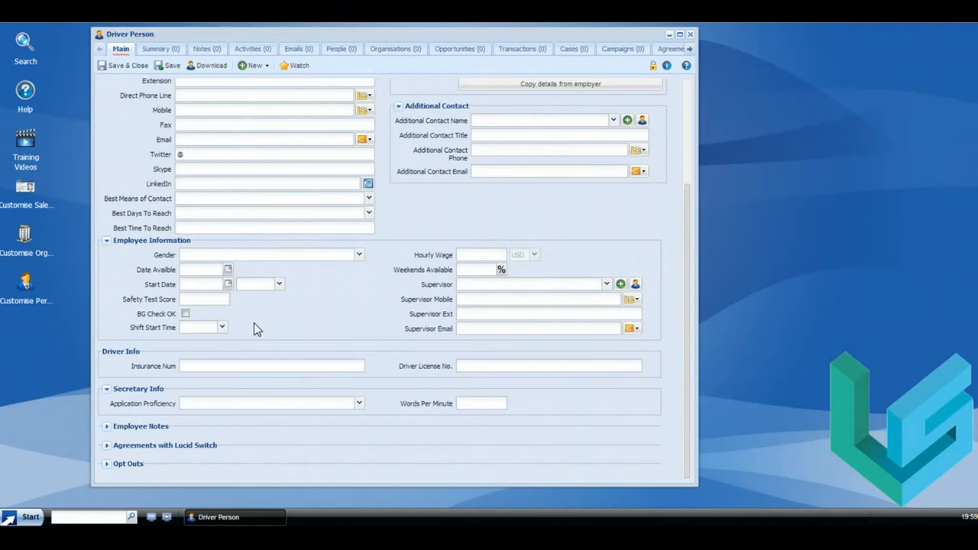
scroll(254, 324, "up", 2)
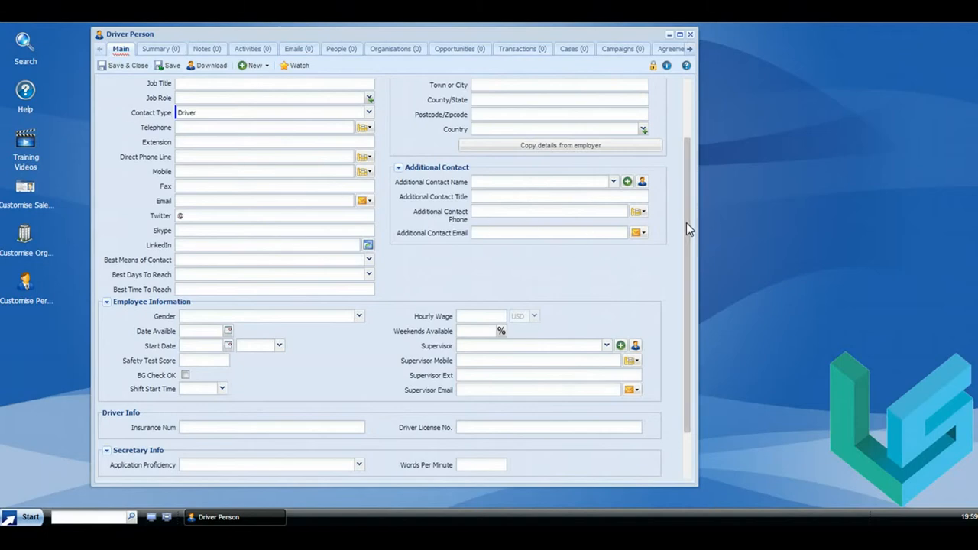
left_click_drag(686, 222, 685, 267)
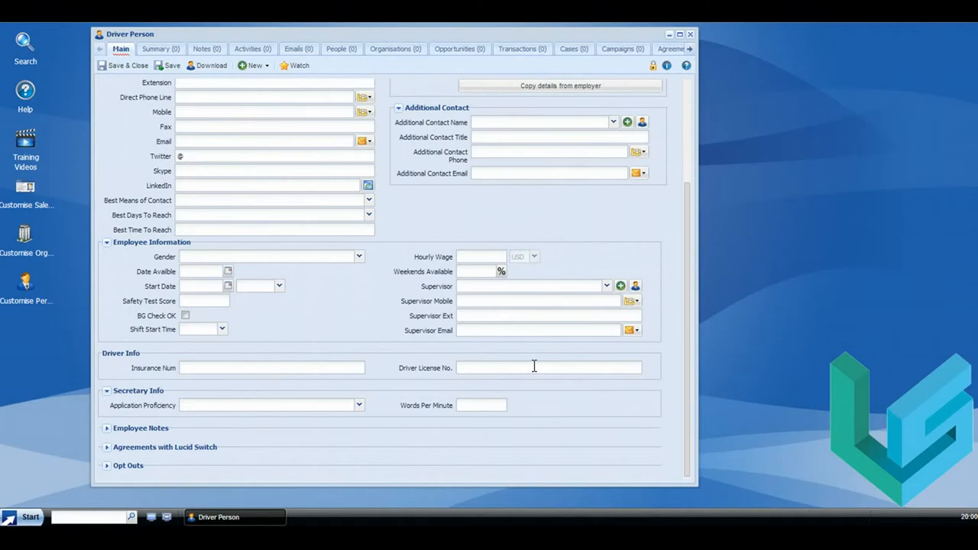
left_click_drag(686, 344, 685, 205)
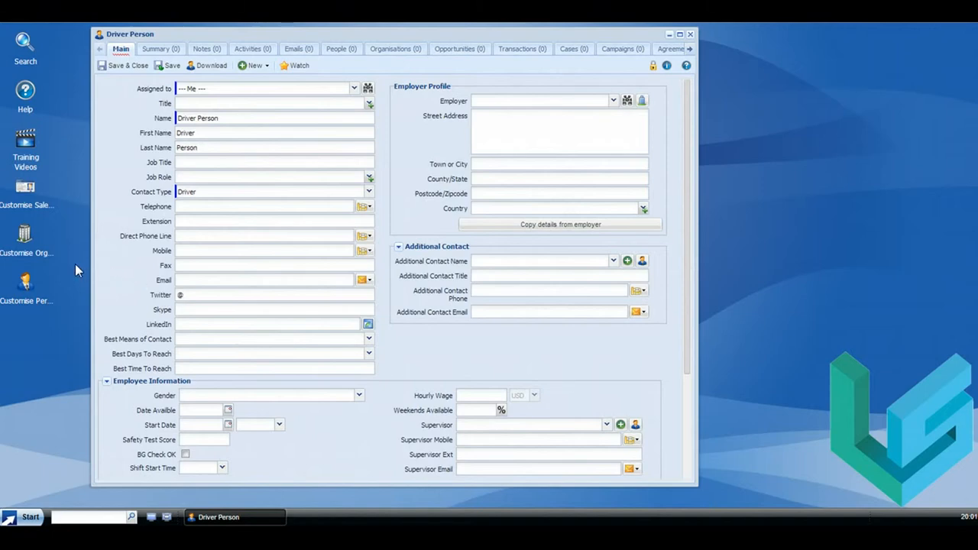
Copy the Default Person Layout form layout from the person customisation settings and close the original, discarding its changes
double_click(24, 284)
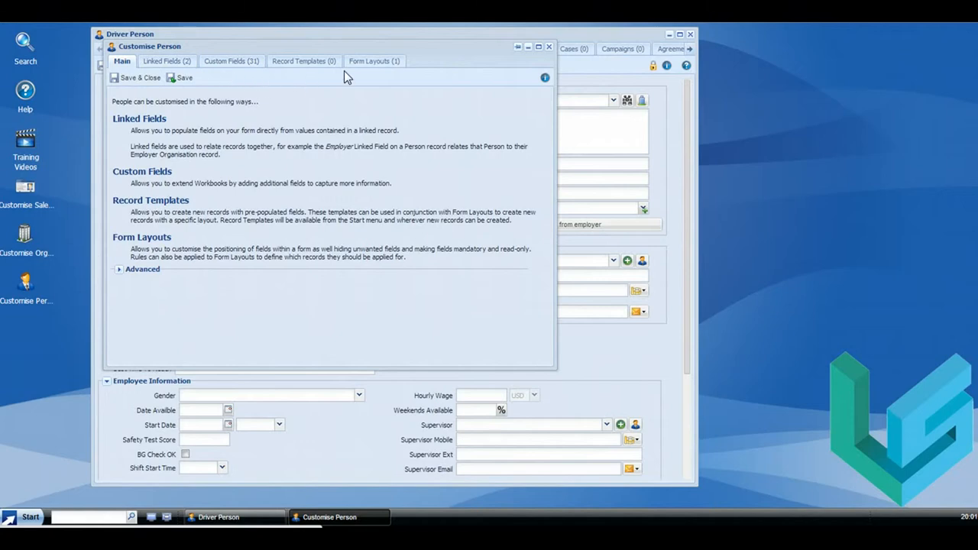
left_click(368, 65)
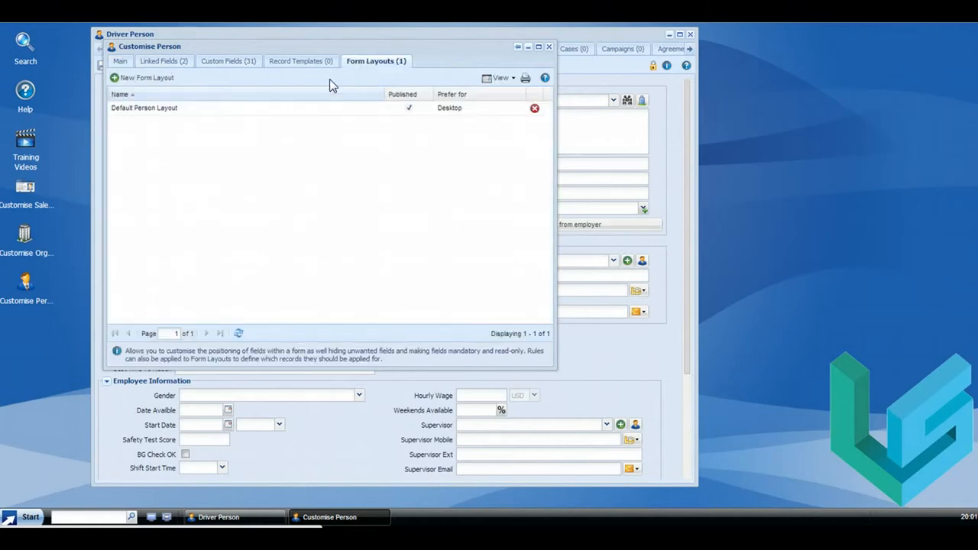
left_click(137, 112)
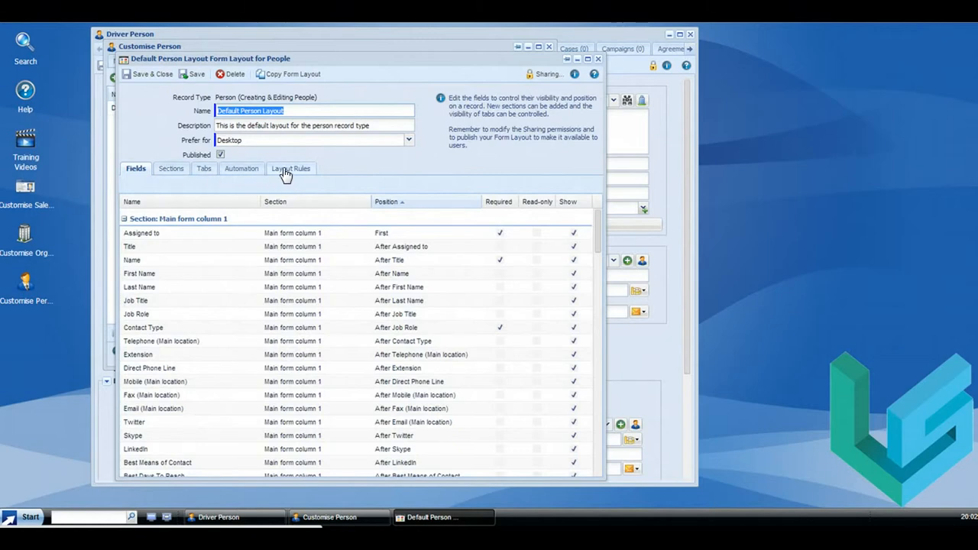
left_click(287, 79)
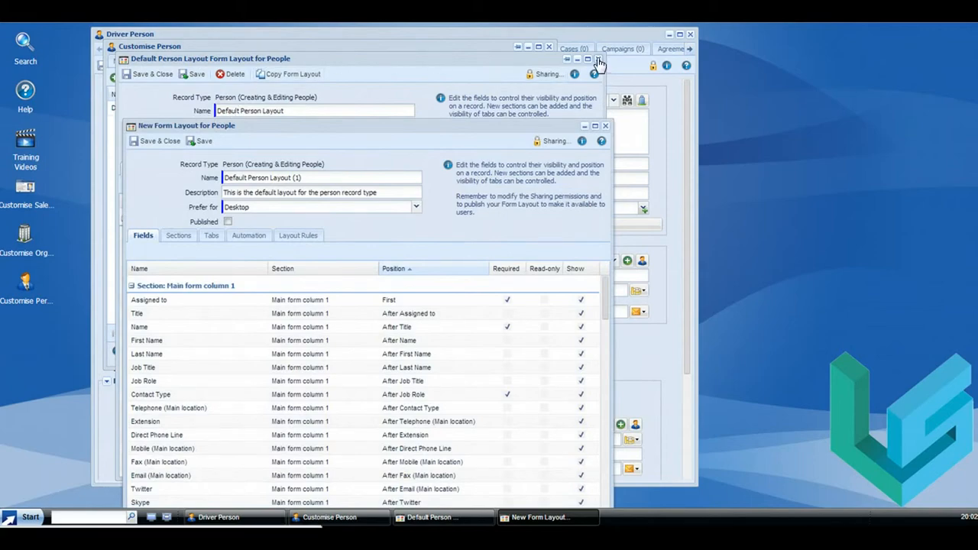
left_click(598, 60)
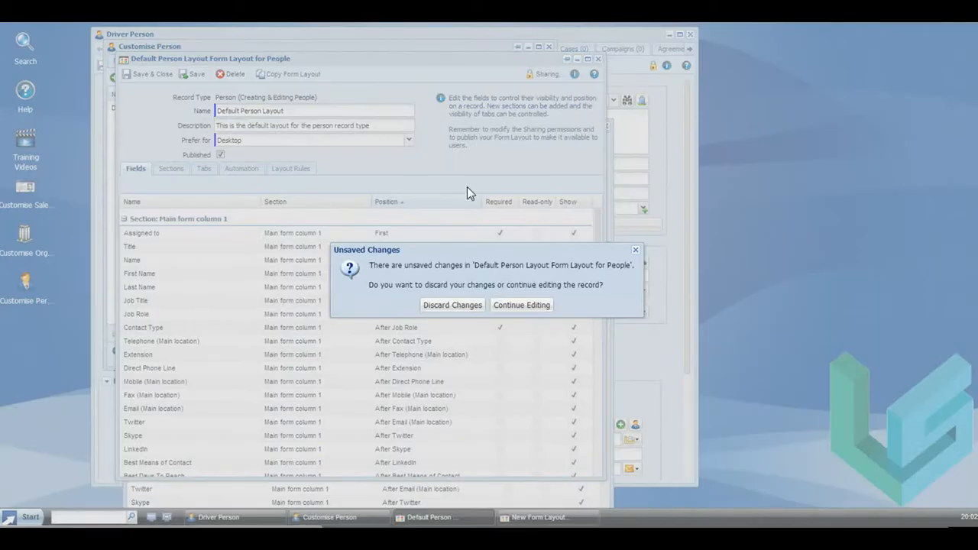
left_click(453, 306)
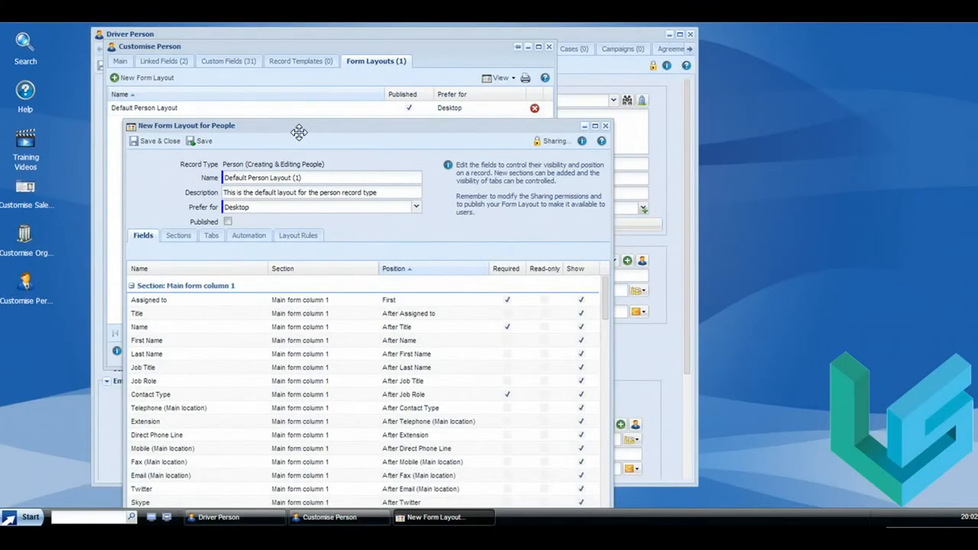
Name the copied form layout "Driver Person Layout", mark it as published and save it
left_click_drag(307, 127, 302, 71)
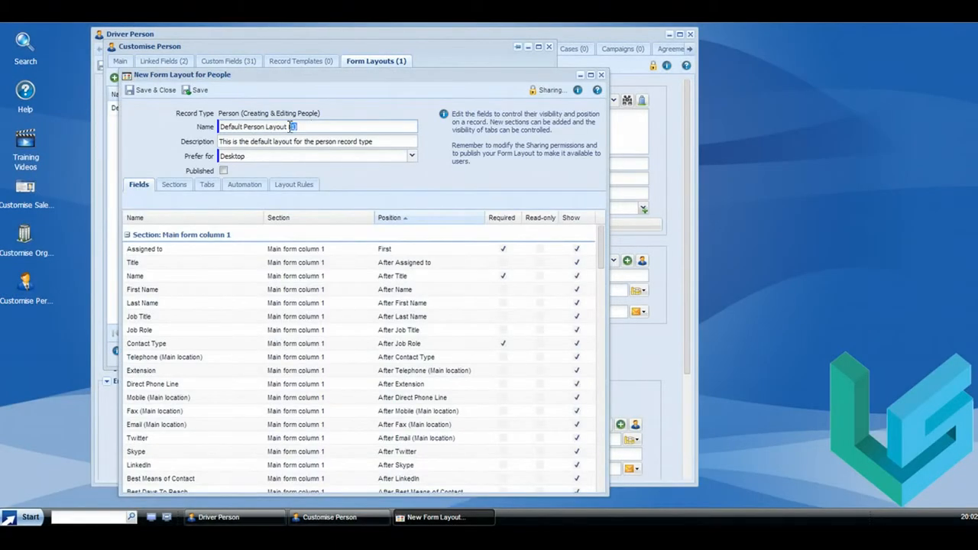
left_click_drag(296, 126, 200, 119)
type("Driver Person Layout")
left_click(224, 171)
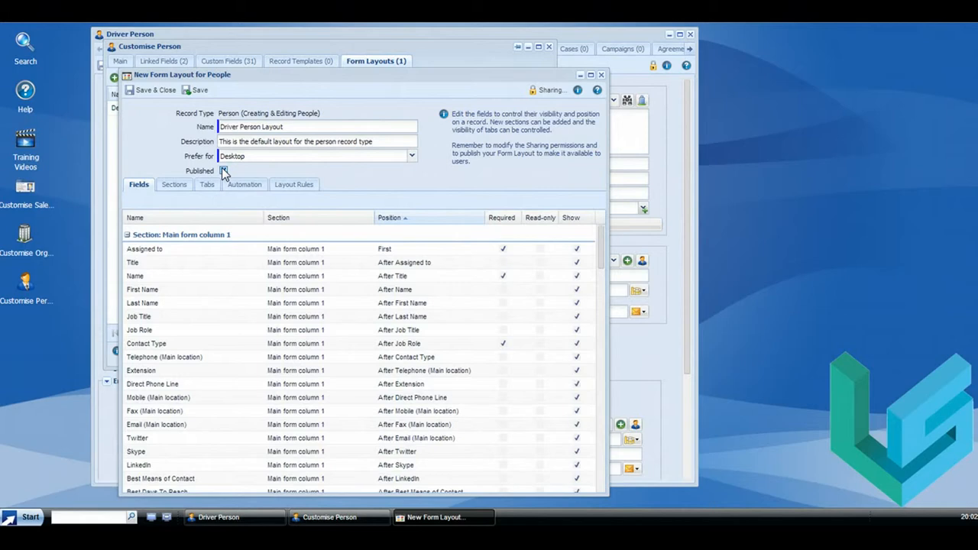
left_click(196, 91)
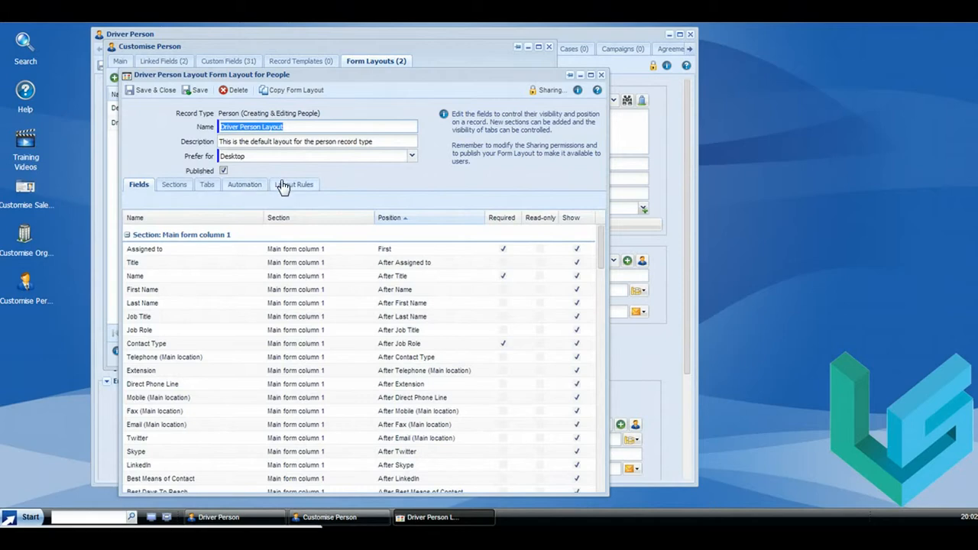
Add a layout rule to Driver Person Layout requiring Contact Type equals Driver
left_click(280, 187)
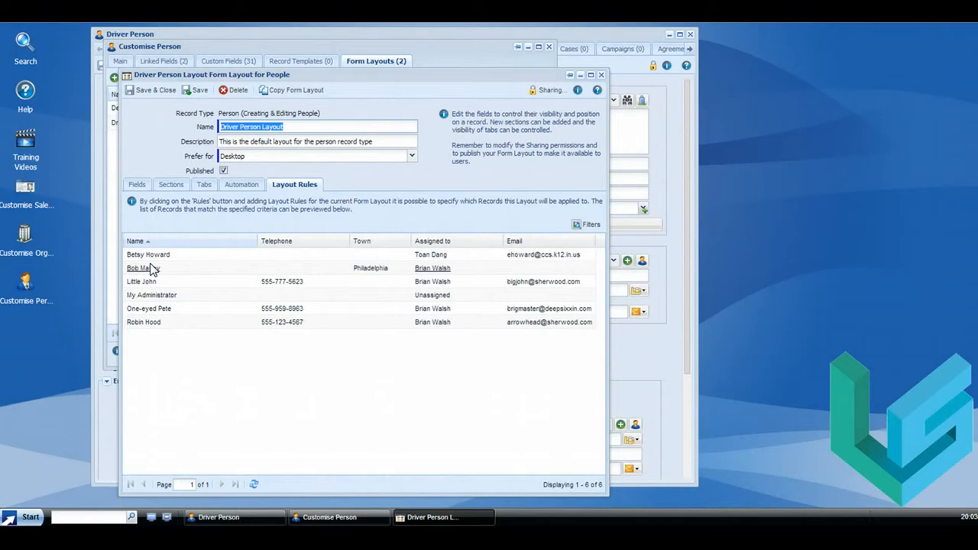
left_click(586, 224)
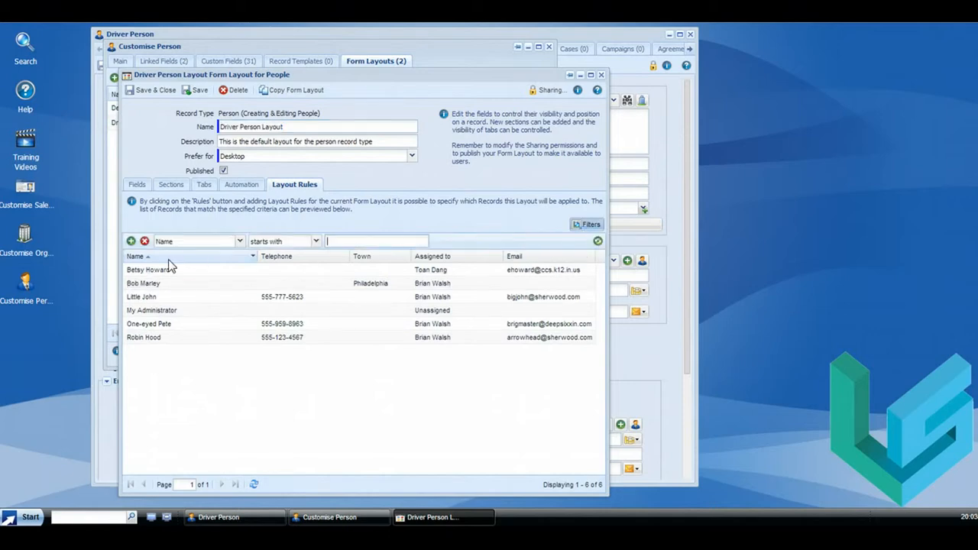
left_click(239, 242)
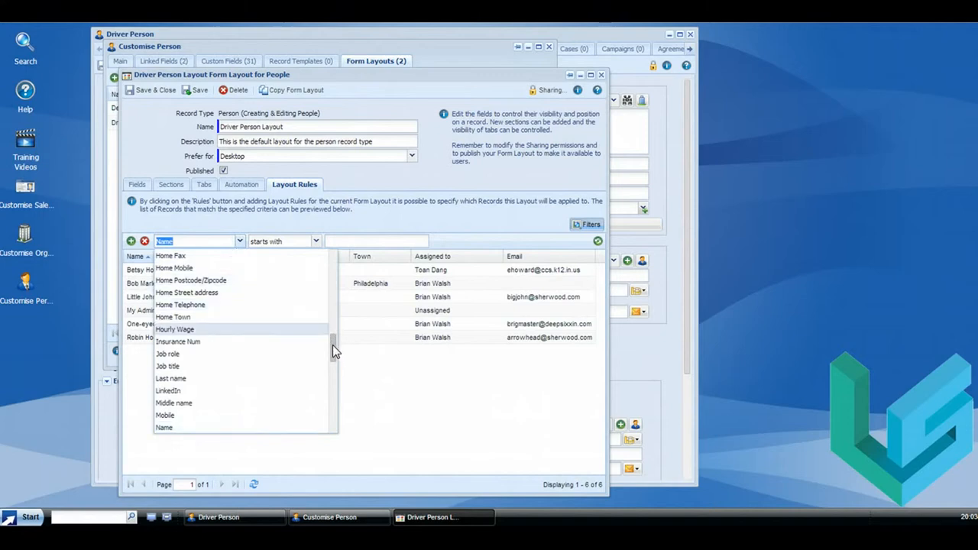
left_click_drag(332, 344, 335, 326)
left_click_drag(335, 323, 338, 291)
left_click(336, 291)
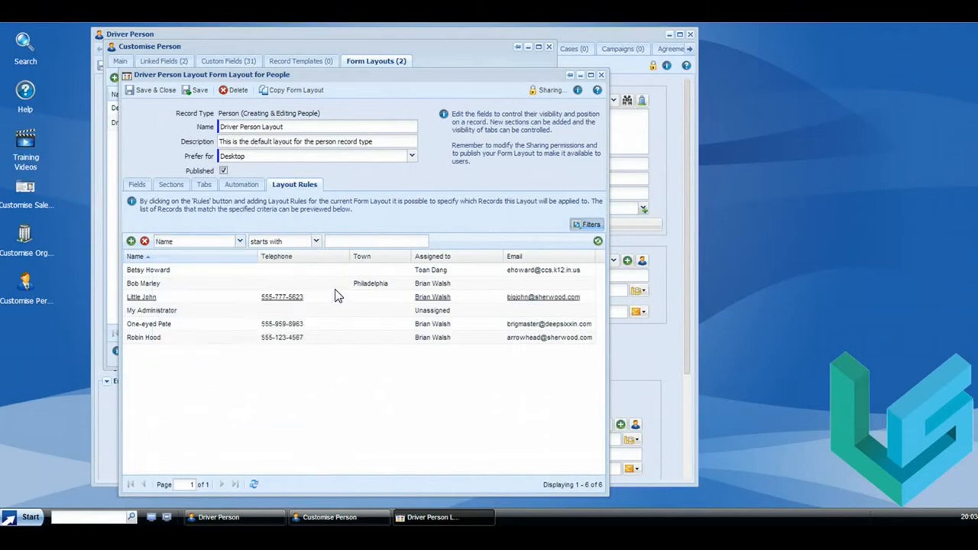
left_click(240, 241)
left_click_drag(332, 352, 334, 285)
left_click(175, 287)
left_click(315, 242)
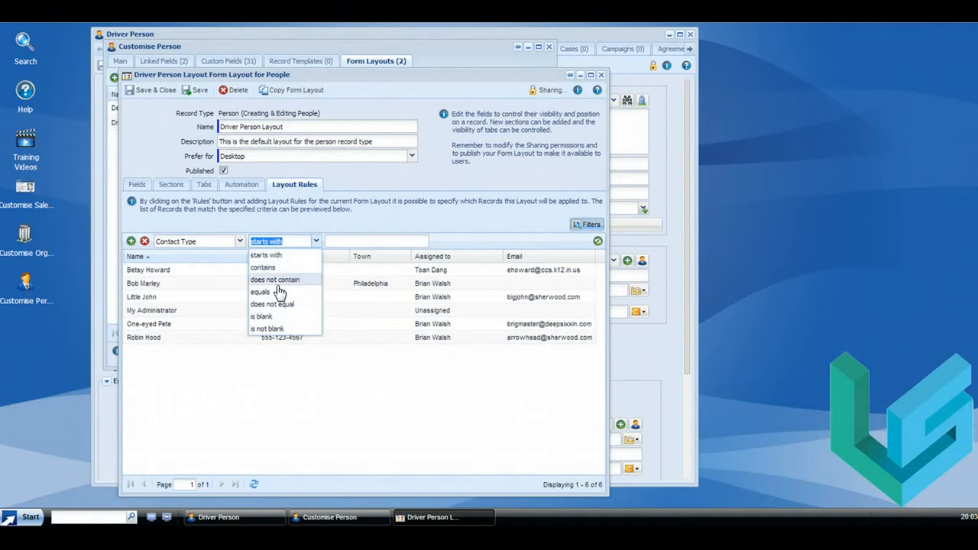
left_click(280, 292)
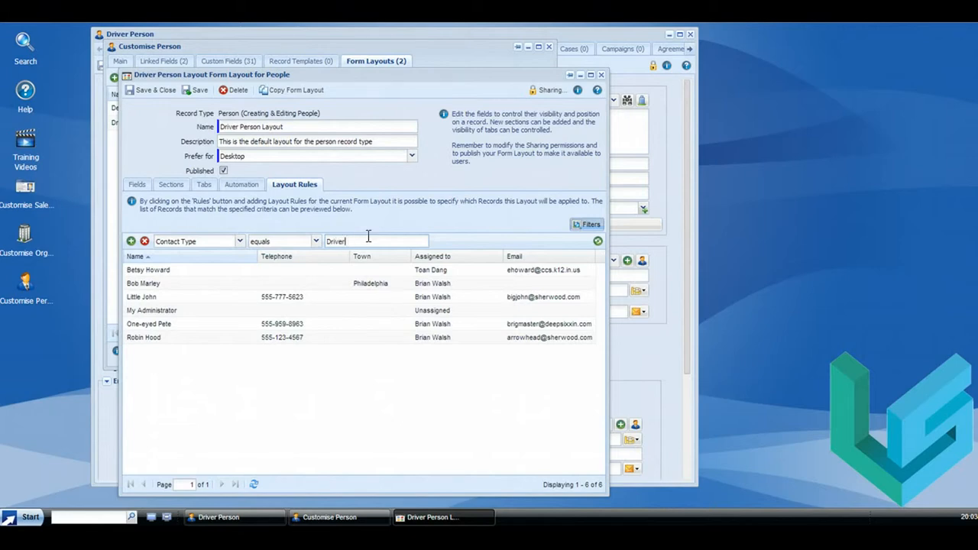
Check the contact type on the open person record and apply the layout rule to the preview of matching records
left_click(587, 34)
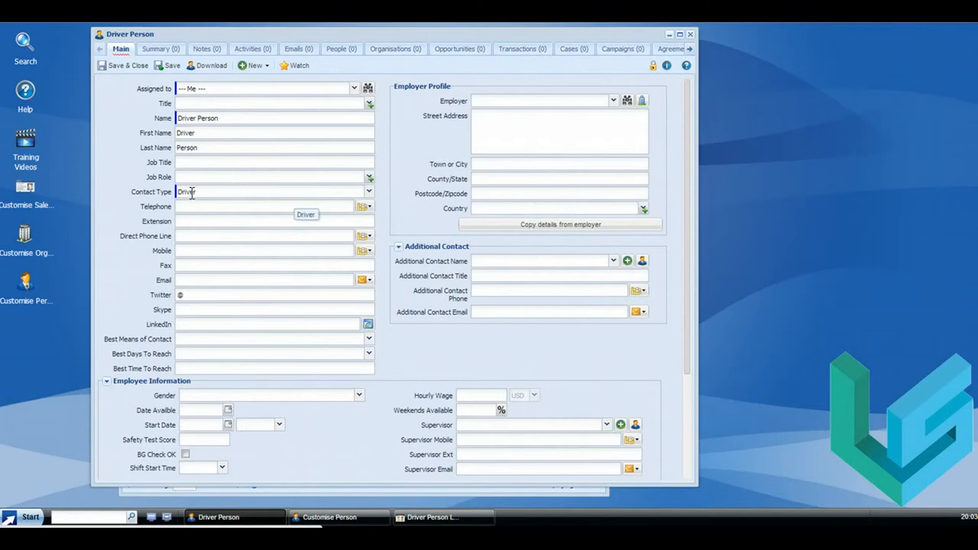
left_click(435, 520)
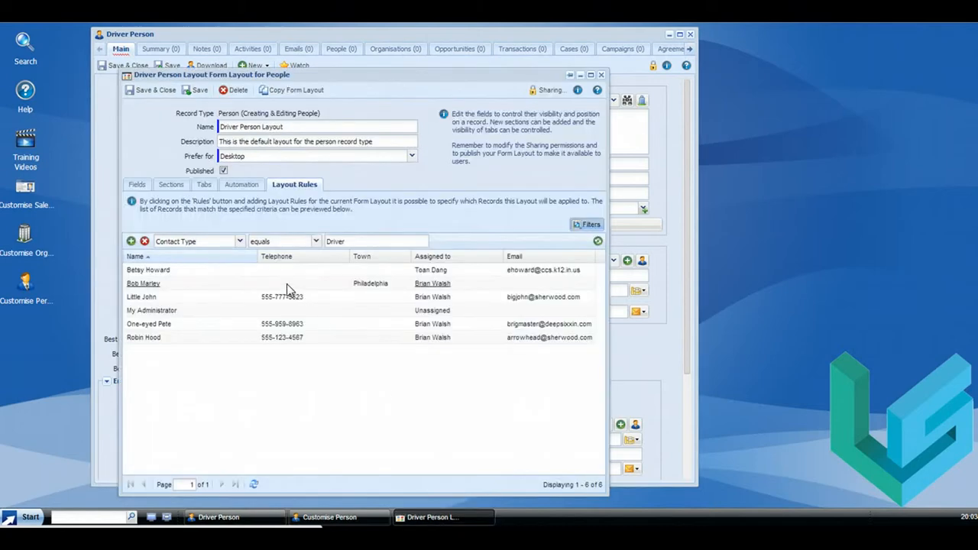
left_click(314, 241)
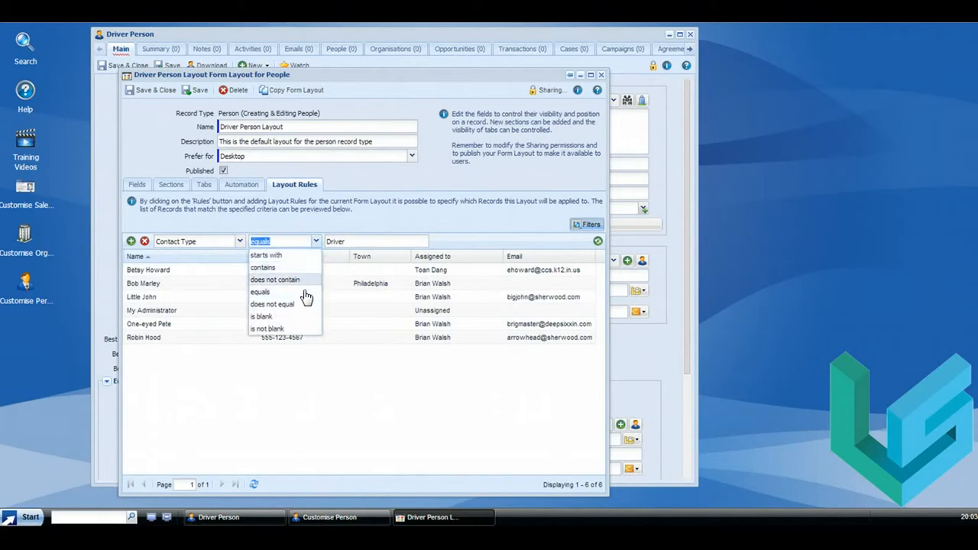
left_click(397, 217)
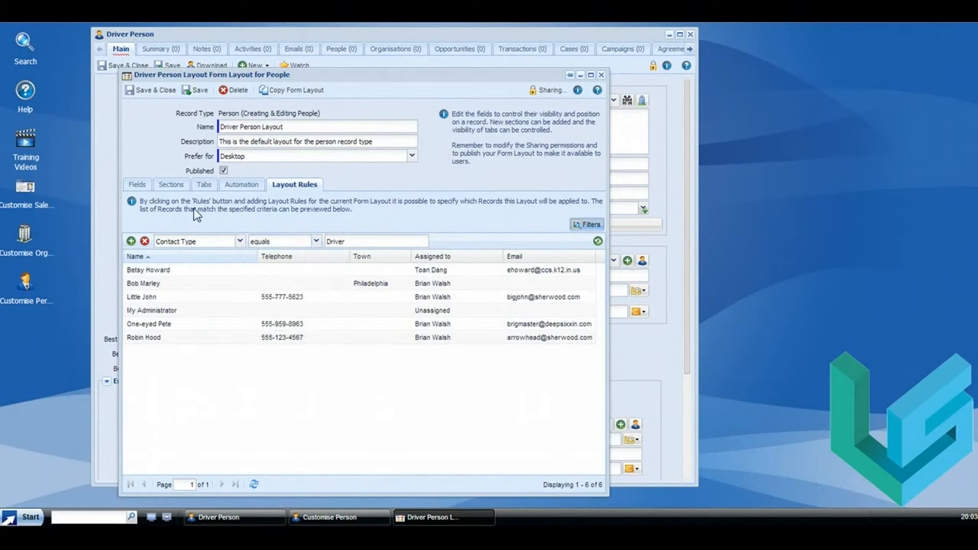
left_click(596, 241)
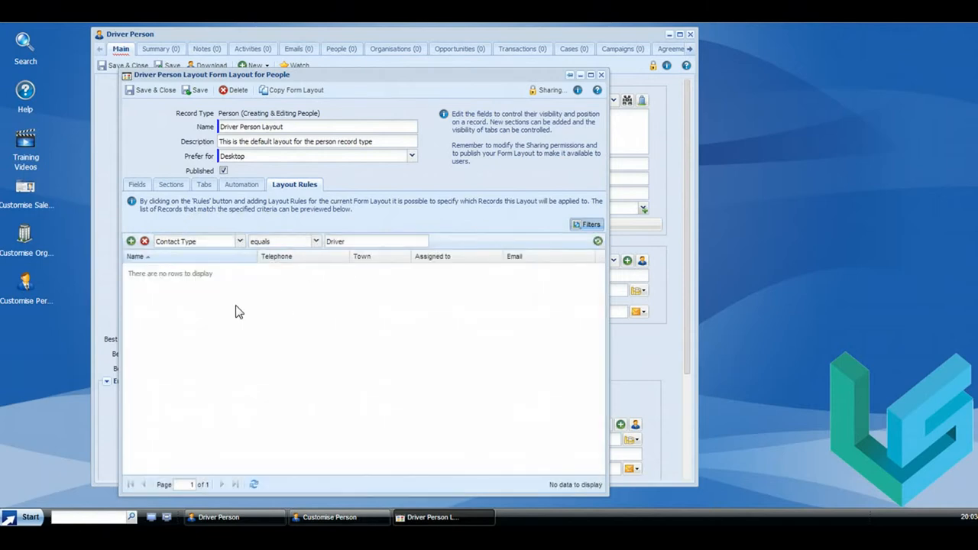
Save the Driver Person record and expand its Additional Contact section
left_click(363, 35)
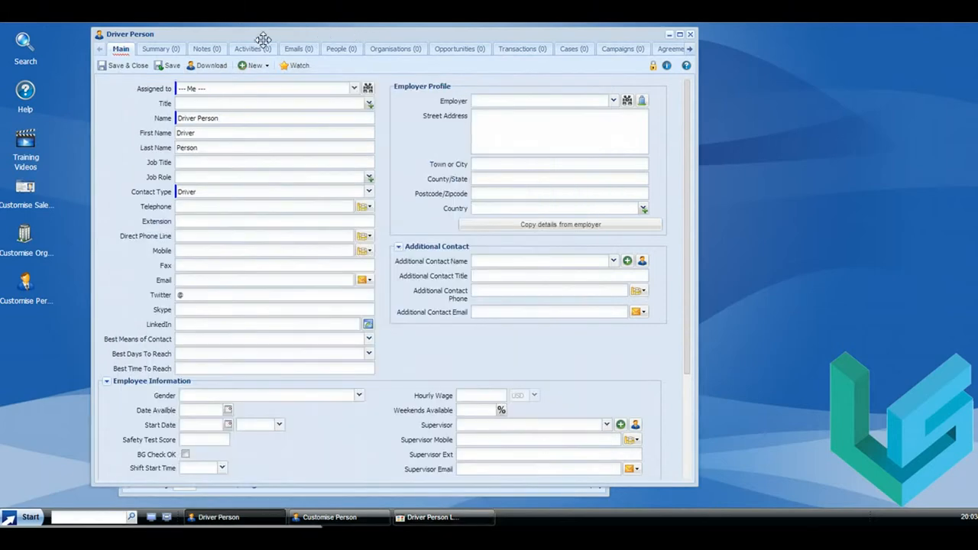
left_click(168, 65)
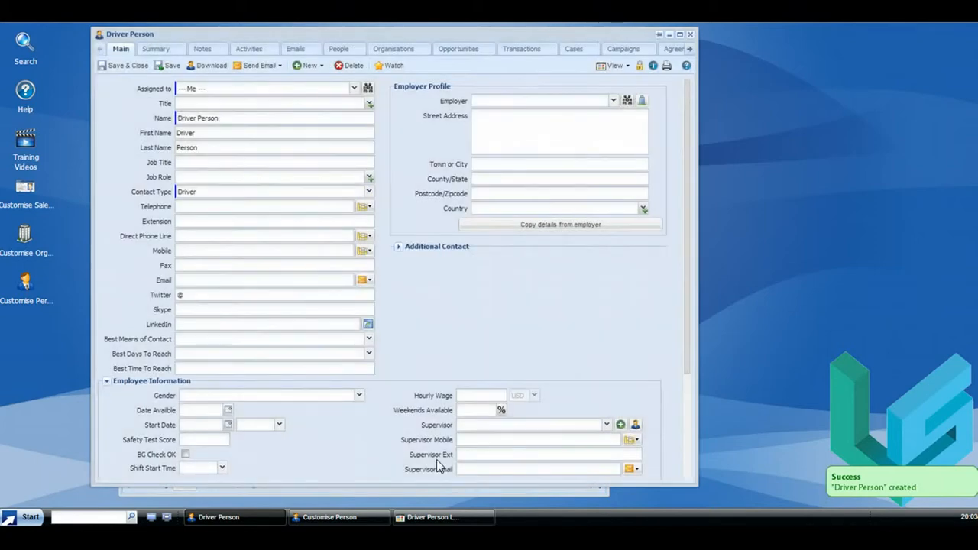
left_click(397, 247)
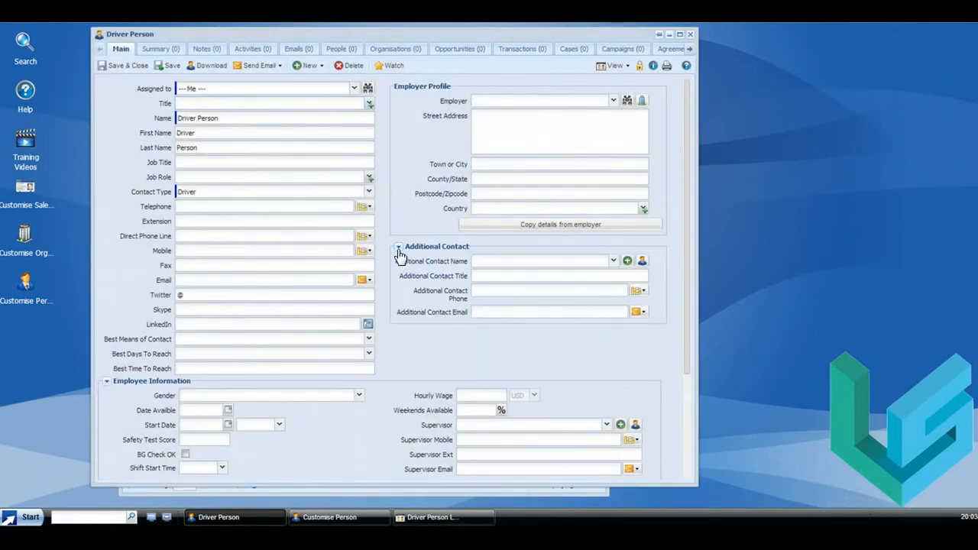
left_click_drag(686, 266, 683, 376)
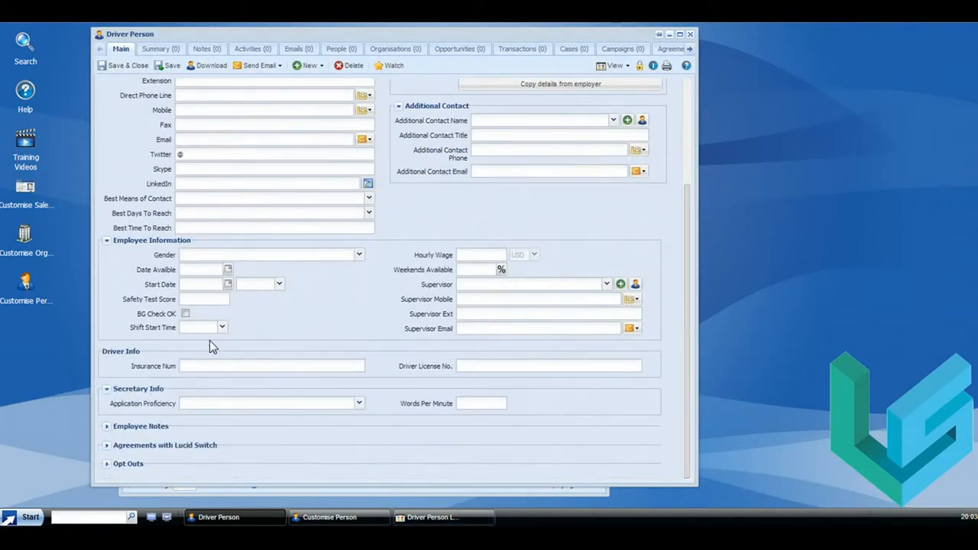
Hide the Secretary Info section in Driver Person Layout, then save the section and the layout
left_click(431, 519)
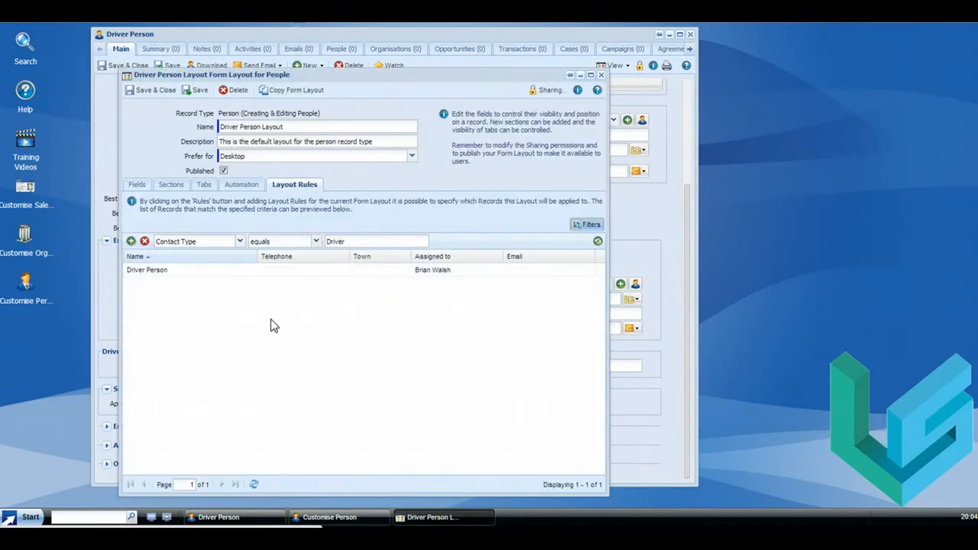
left_click(169, 188)
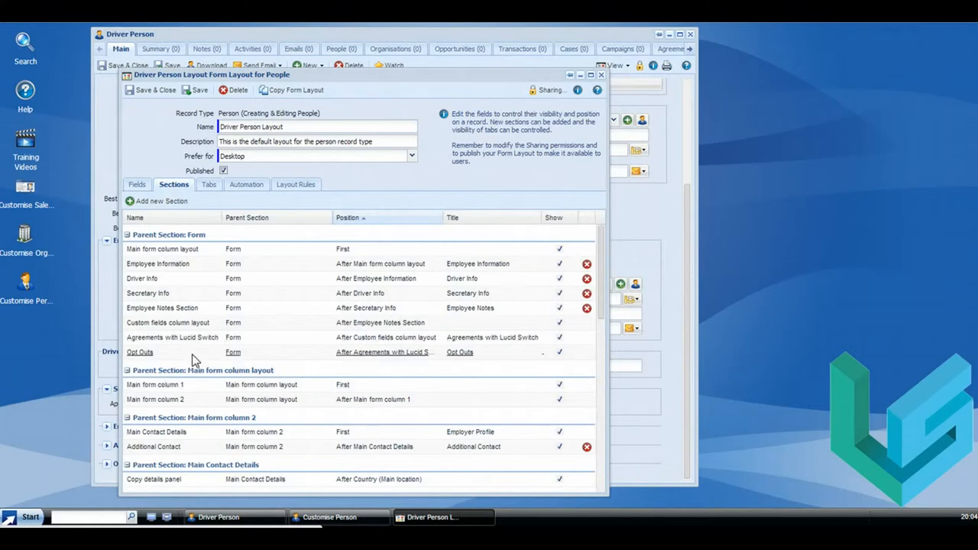
scroll(194, 355, "down", 2)
scroll(194, 359, "down", 3)
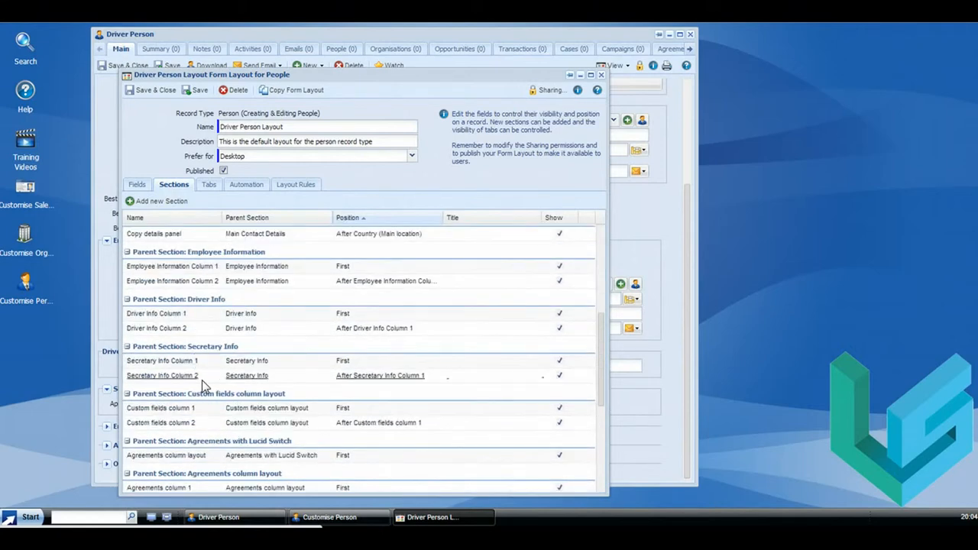
scroll(202, 380, "down", 2)
scroll(202, 386, "down", 4)
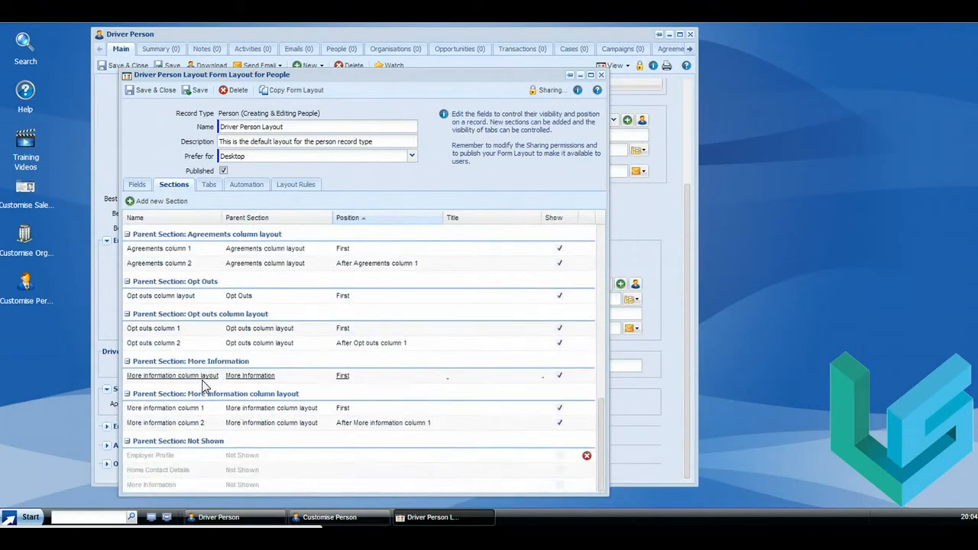
scroll(203, 386, "up", 9)
scroll(204, 386, "up", 3)
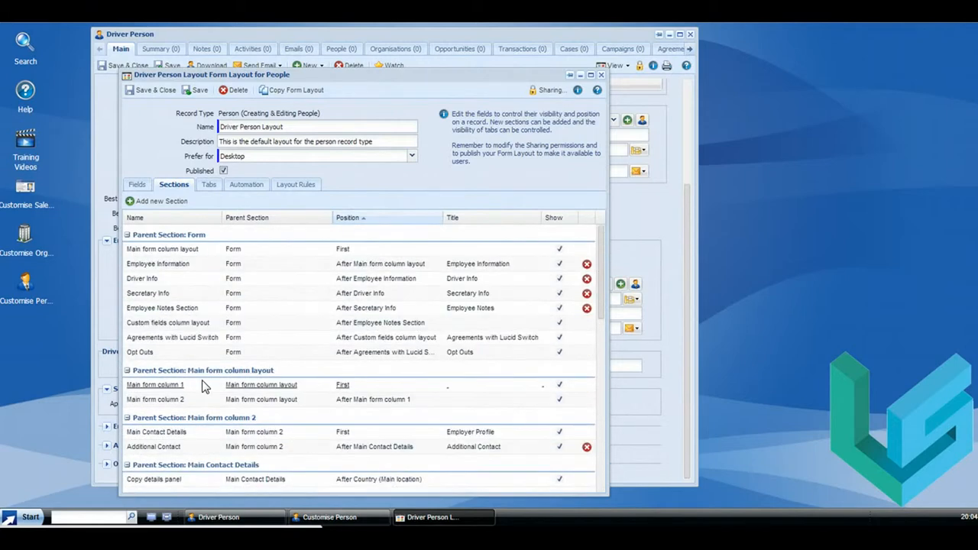
left_click(149, 296)
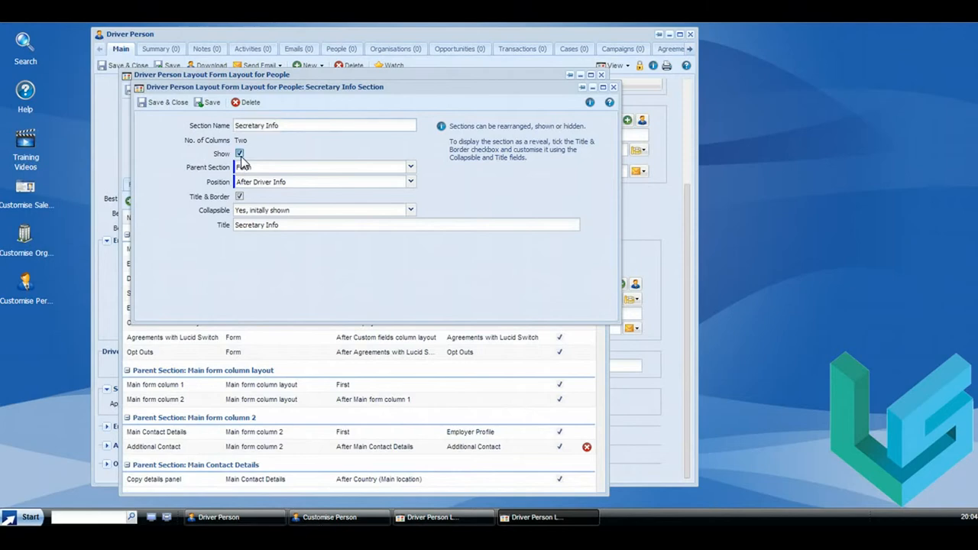
left_click(239, 155)
left_click(162, 102)
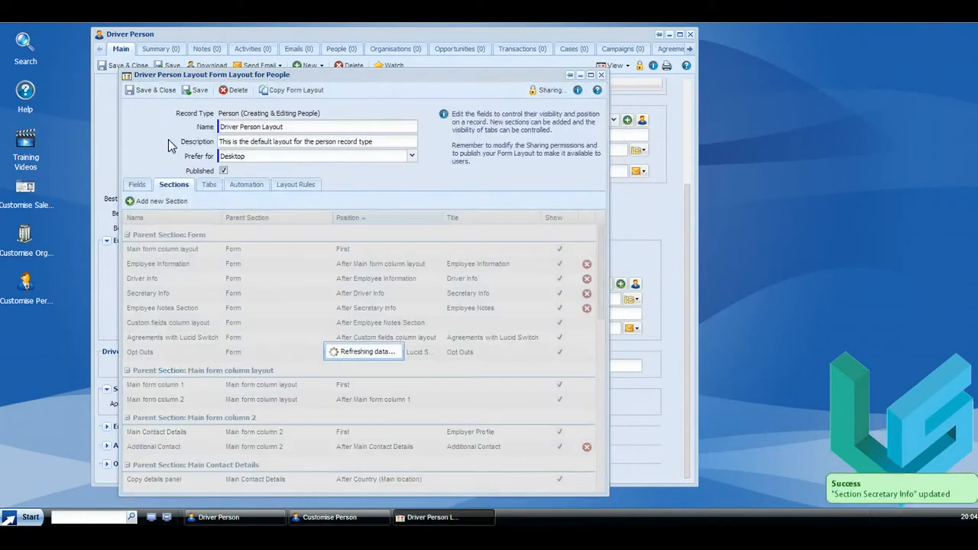
left_click(196, 90)
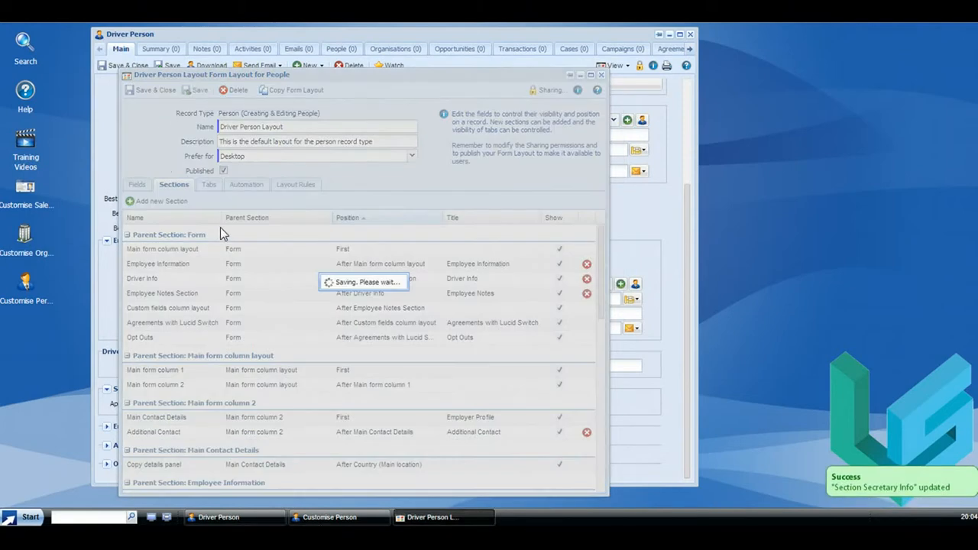
Check Driver Person Layout's rule, then re-save the Driver Person record and review the sections on its form
left_click(284, 187)
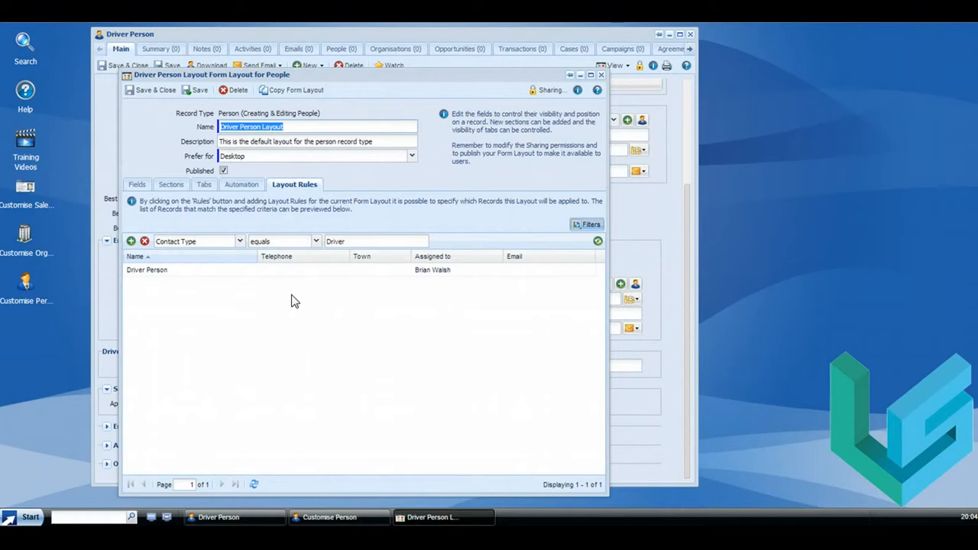
left_click(425, 34)
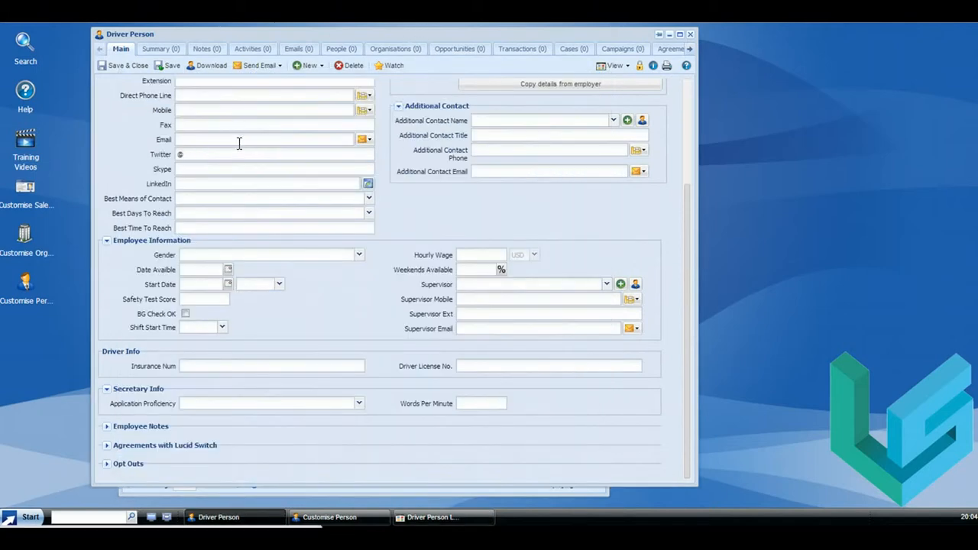
left_click(170, 66)
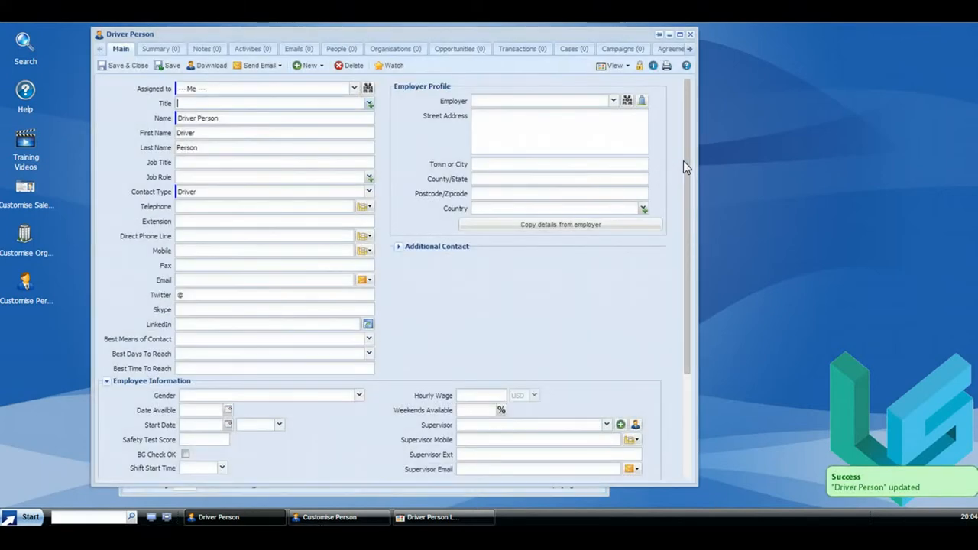
left_click_drag(685, 162, 658, 295)
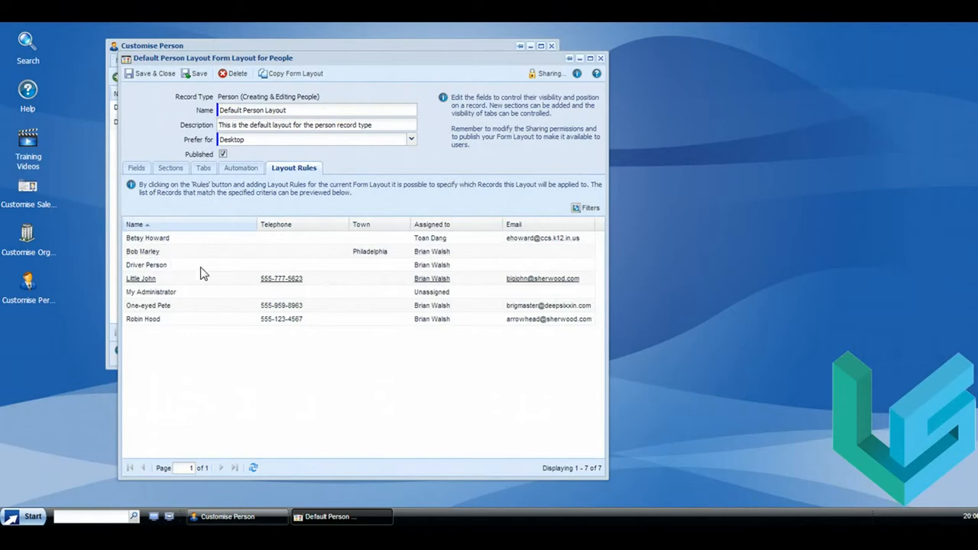
Add a layout rule to Default Person Layout requiring that Contact Type does not contain Driver, apply it and save the layout
left_click(587, 208)
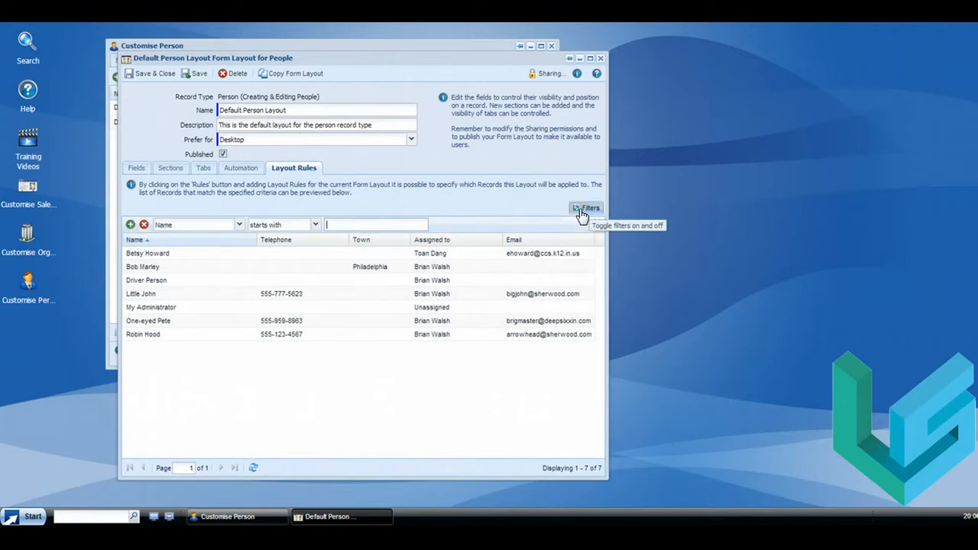
left_click(241, 226)
left_click_drag(335, 333, 341, 258)
scroll(340, 258, "down", 3)
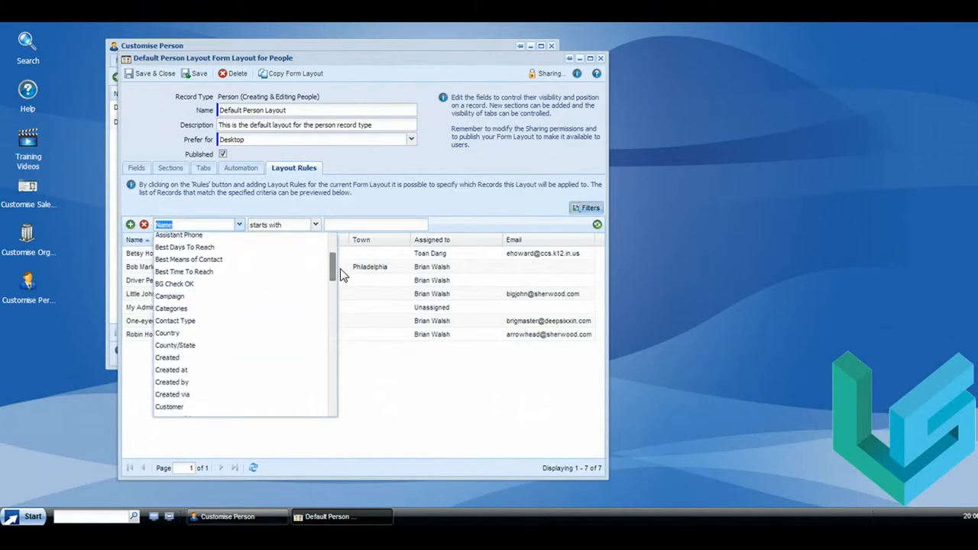
left_click(238, 326)
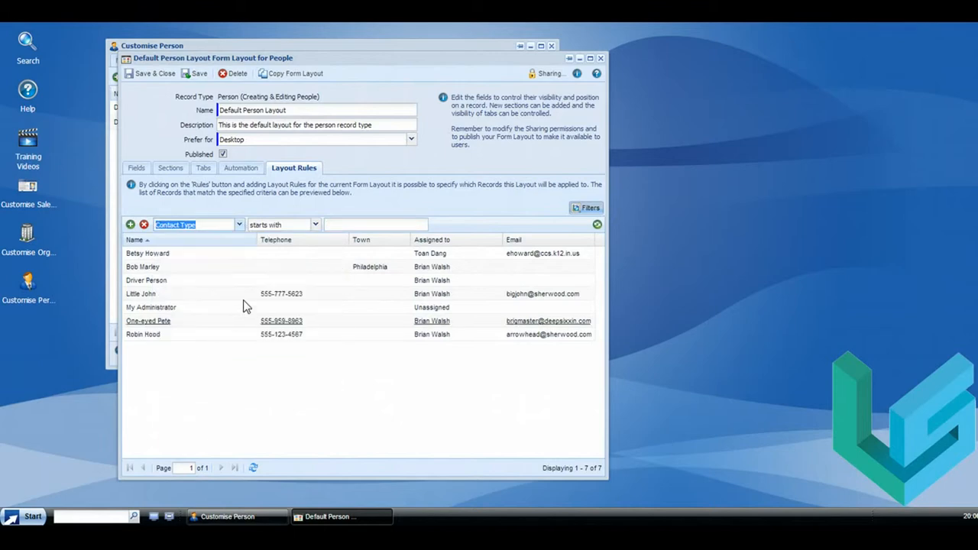
left_click(316, 225)
left_click(304, 264)
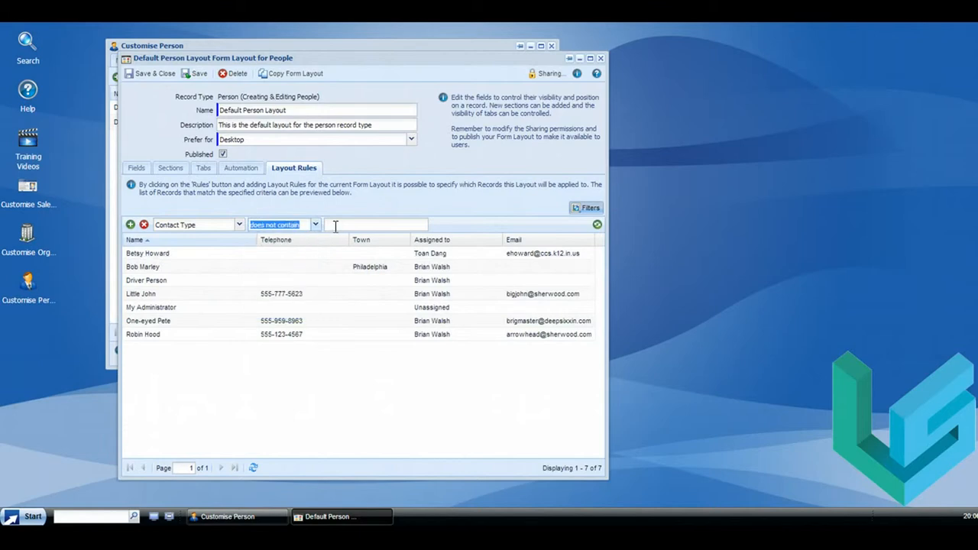
left_click(335, 225)
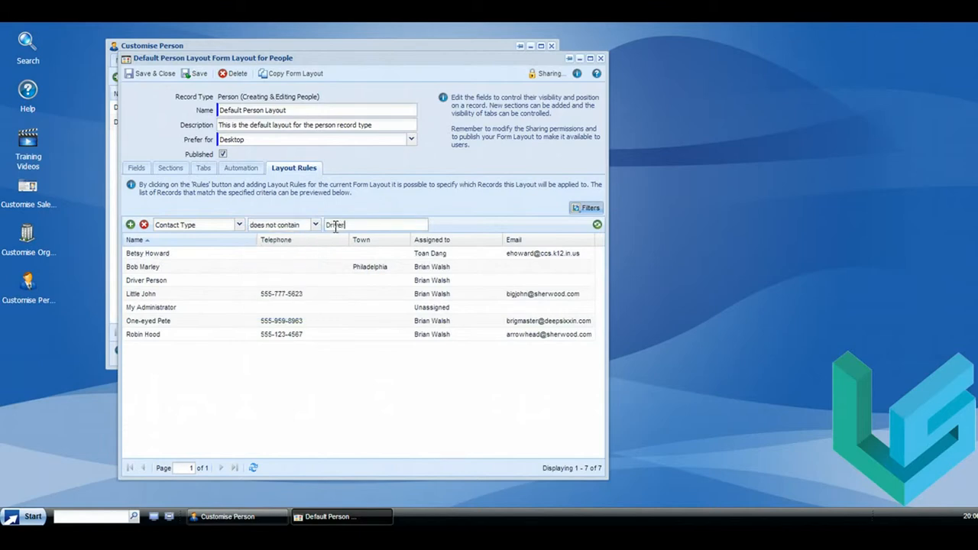
type("Driver")
left_click(597, 225)
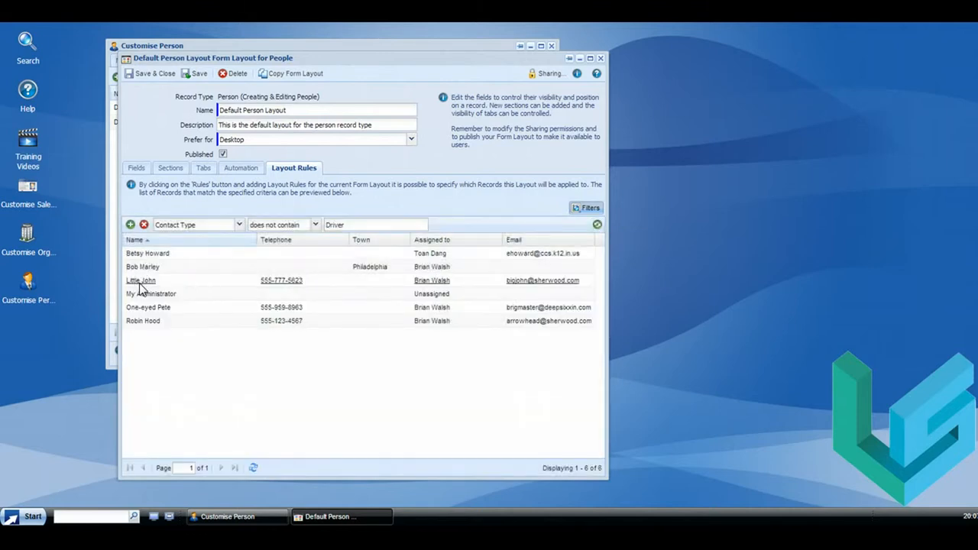
left_click(197, 74)
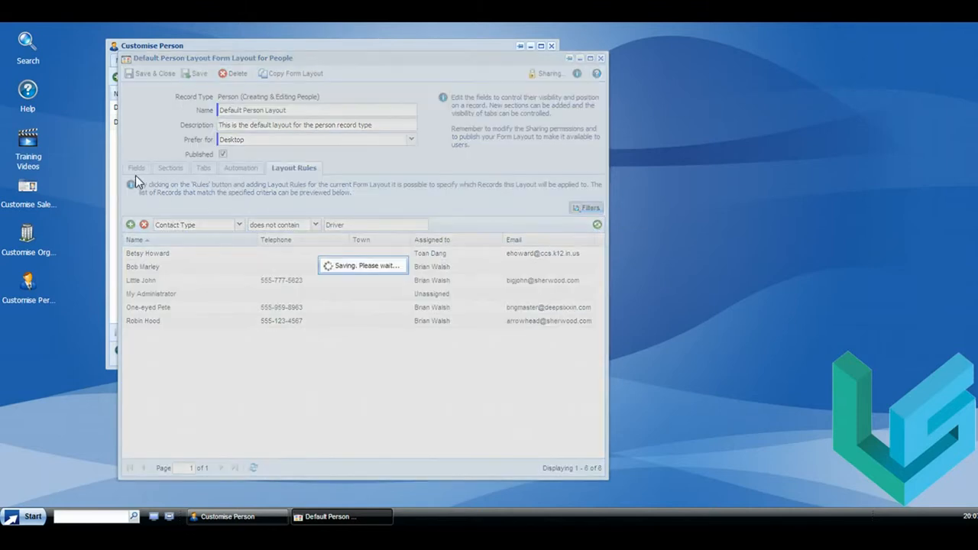
Search for "driver", open the Driver Person record and check which sections its form shows
left_click(85, 519)
type("d")
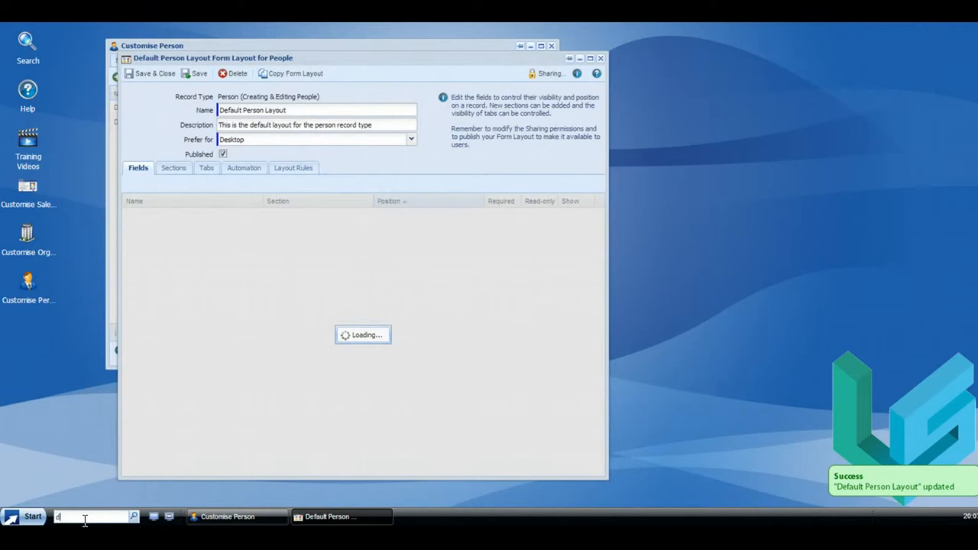
type("river")
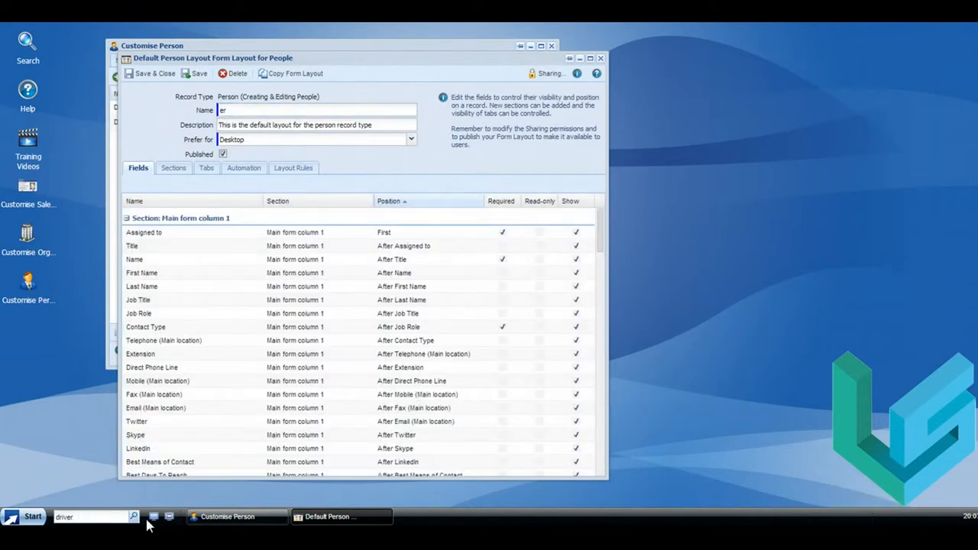
key("Return")
double_click(164, 190)
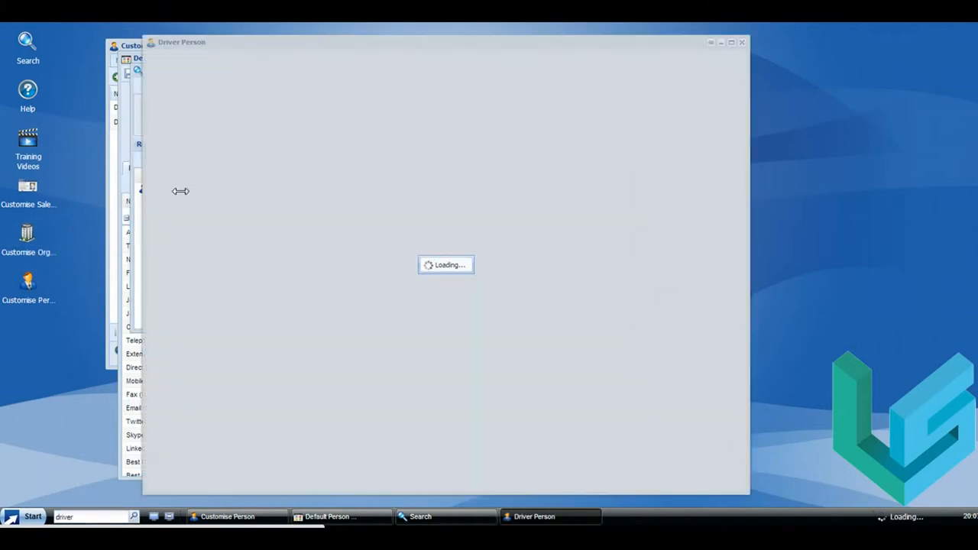
scroll(288, 280, "down", 3)
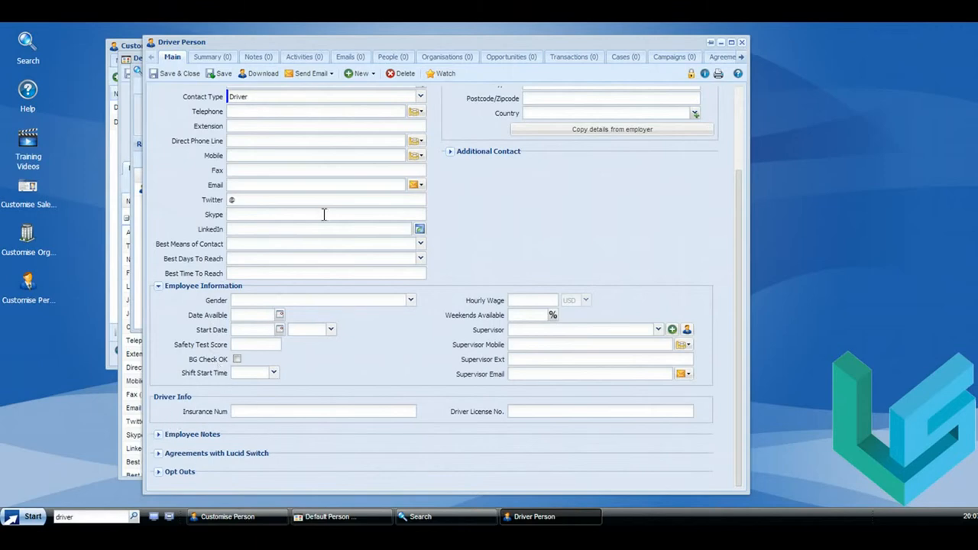
left_click(721, 44)
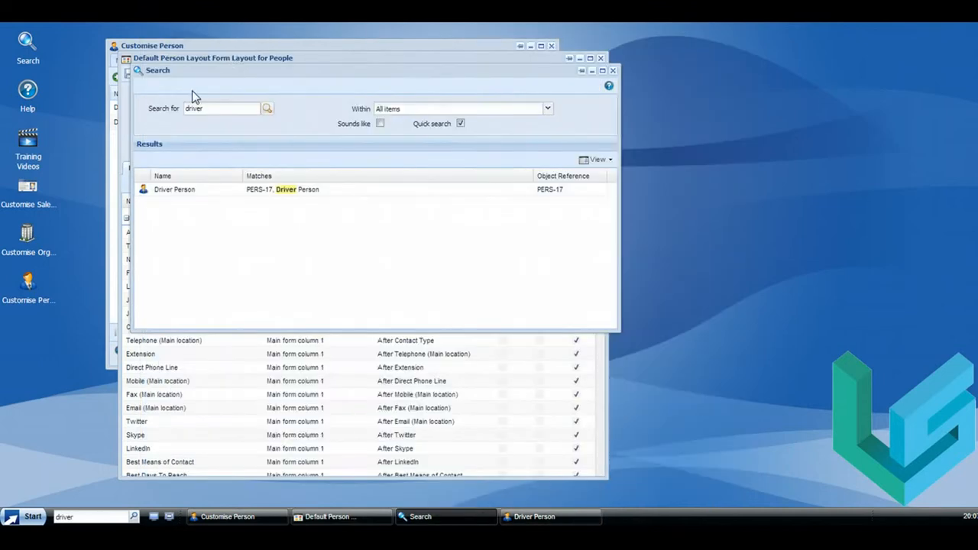
Close the search results and the Default Person Layout, discarding its unsaved name change
left_click(614, 70)
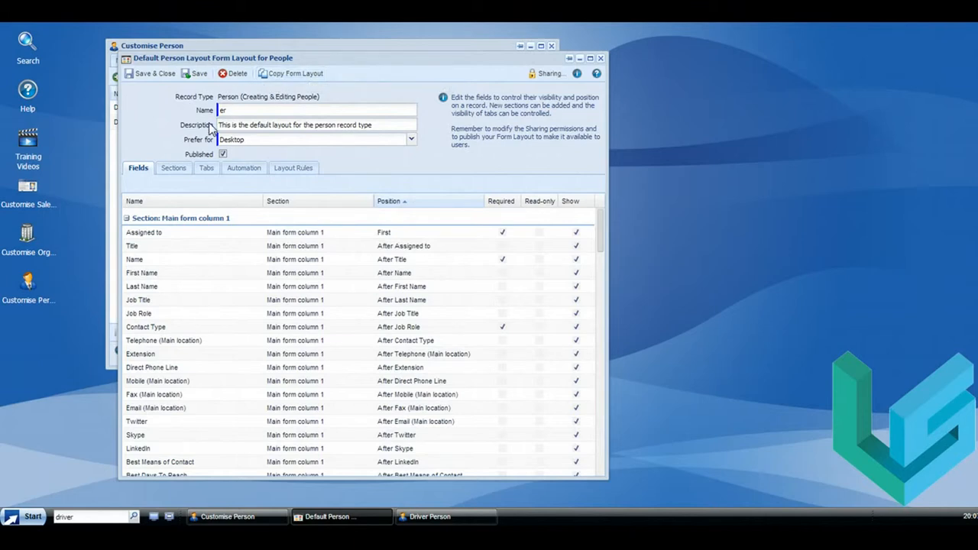
left_click(601, 59)
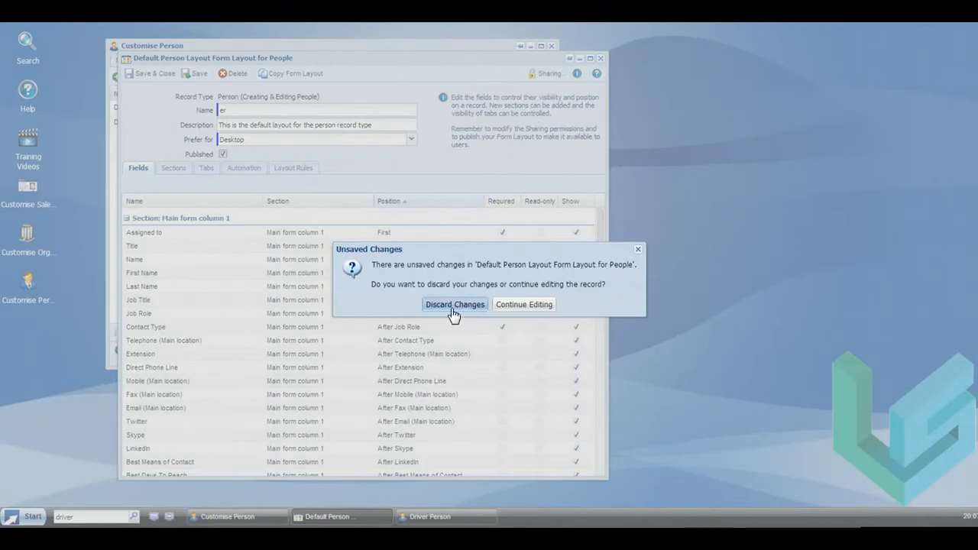
left_click(454, 313)
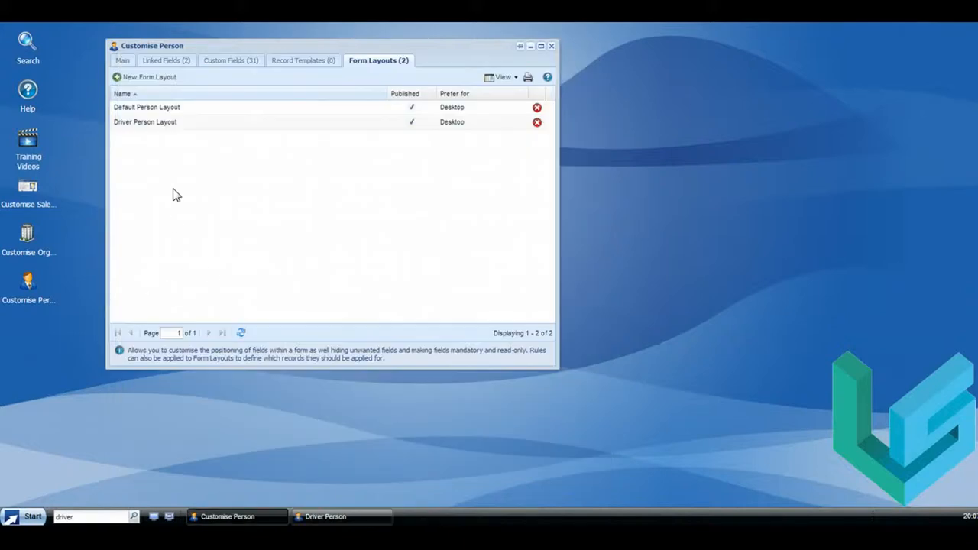
left_click(142, 122)
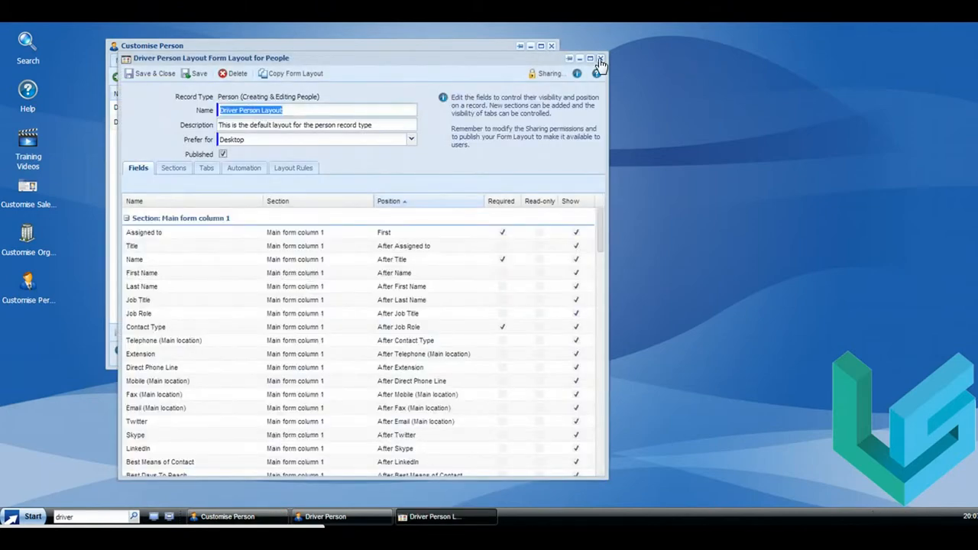
left_click(601, 59)
left_click(455, 305)
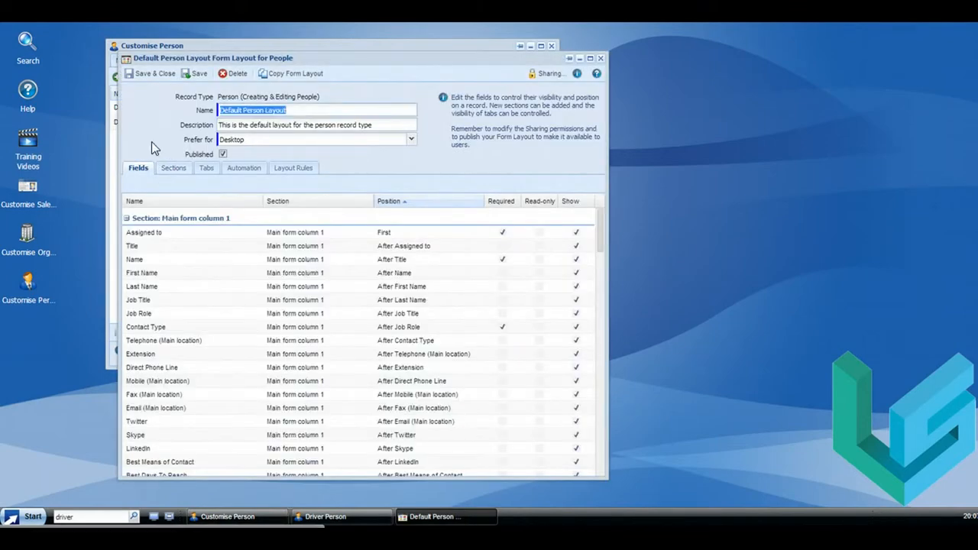
Copy Default Person Layout into a new form layout, and extend the original's Contact Type exclusion rule to Driver,Secretary
left_click(285, 77)
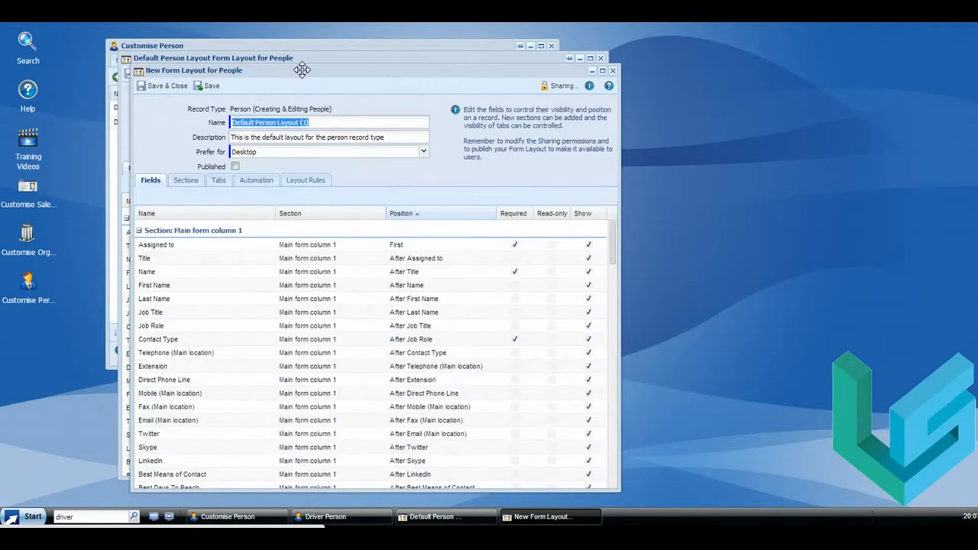
left_click_drag(302, 70, 300, 316)
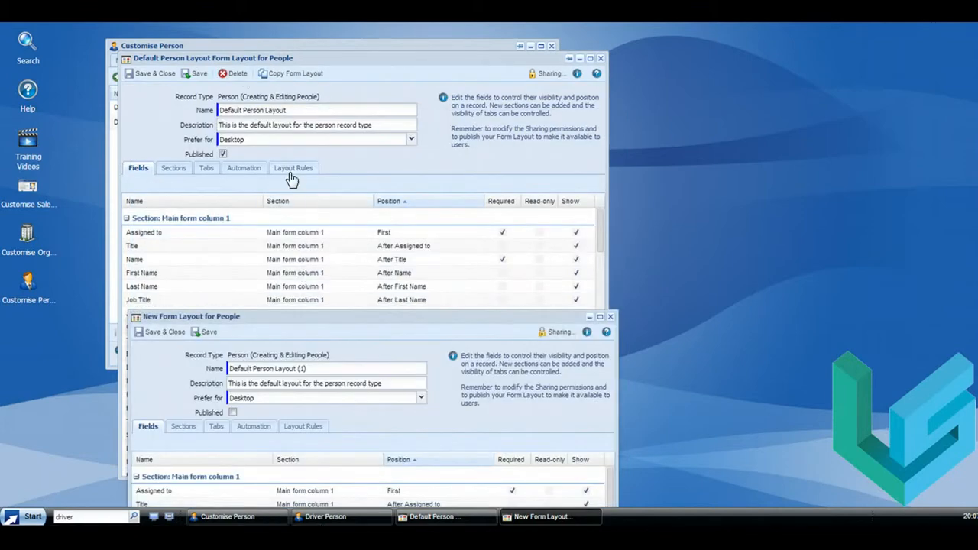
left_click(292, 169)
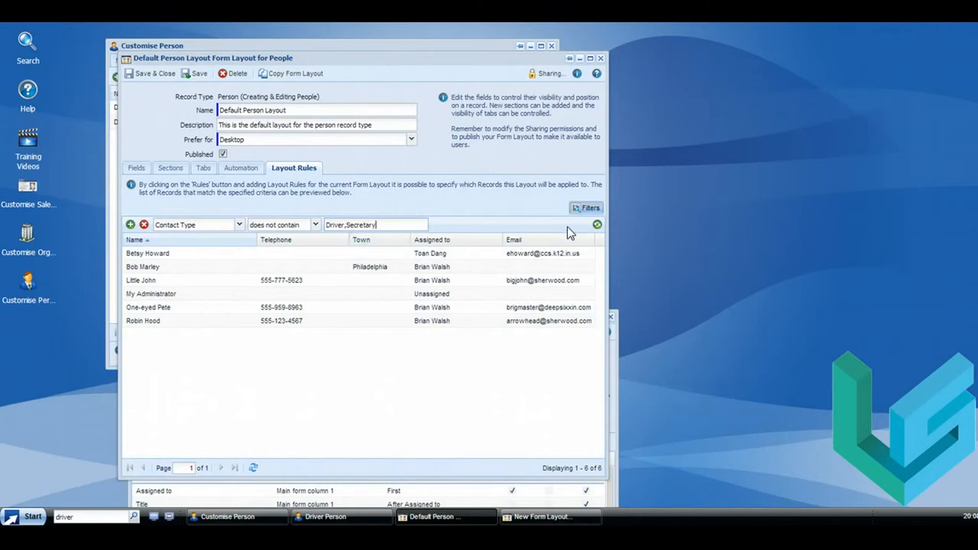
left_click(596, 224)
Create a new person record named Secretary Person with Contact Type Secretary and save it
left_click(29, 516)
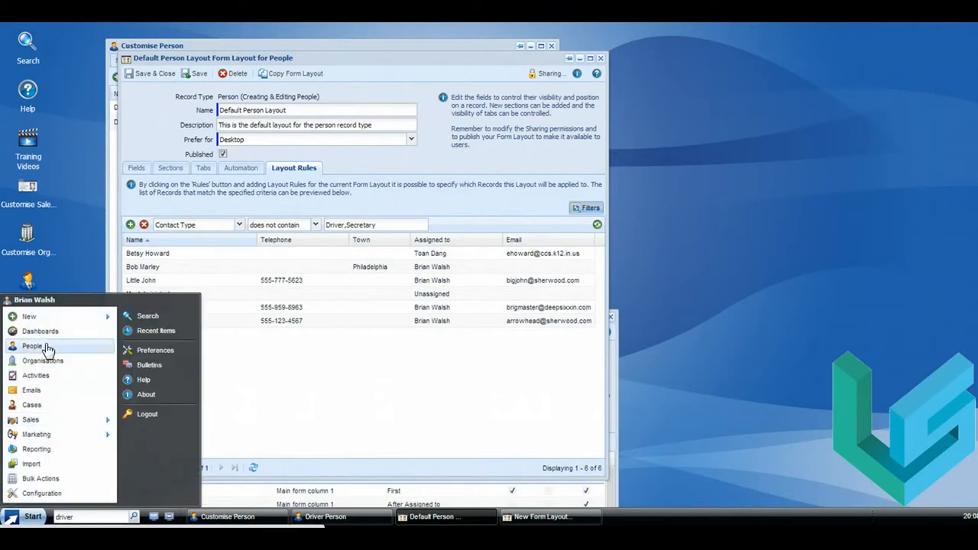
mouse_move(55, 318)
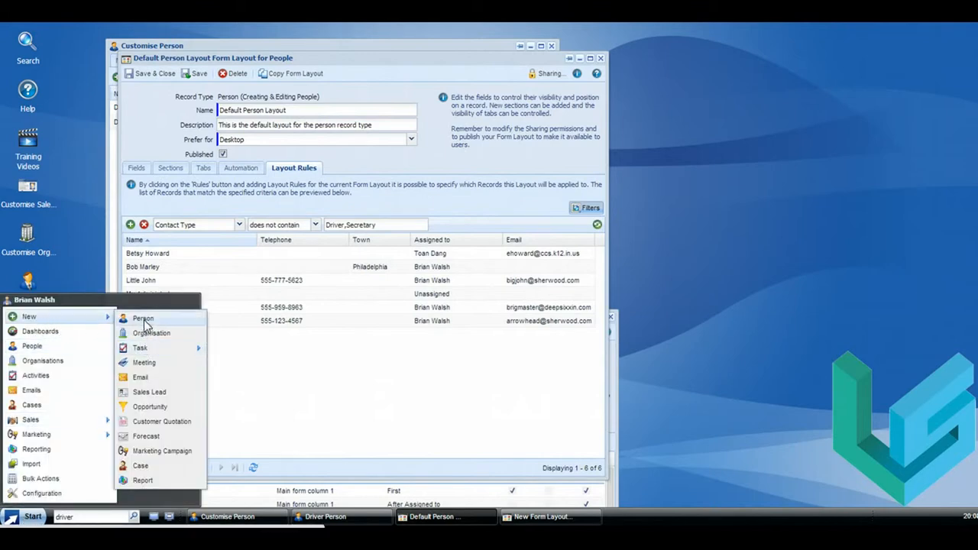
left_click(144, 321)
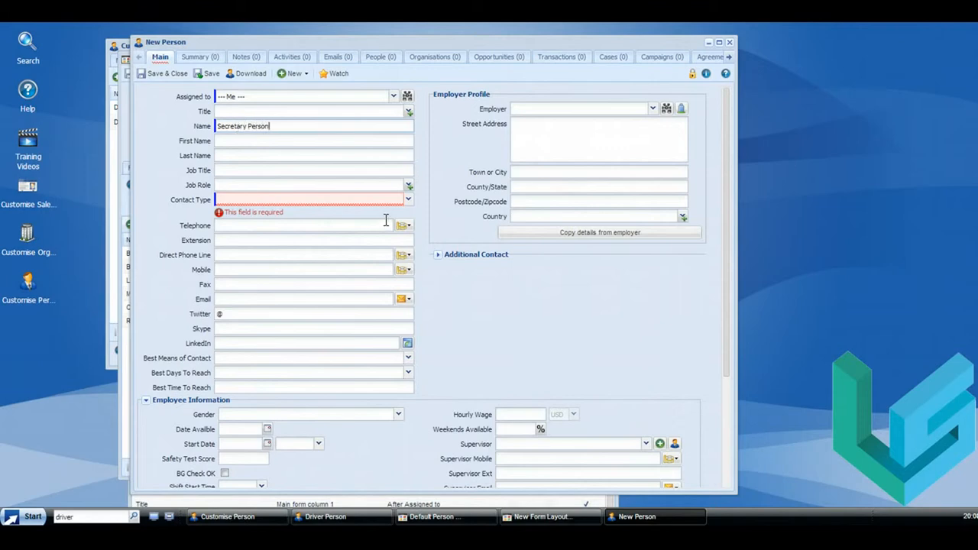
left_click(408, 199)
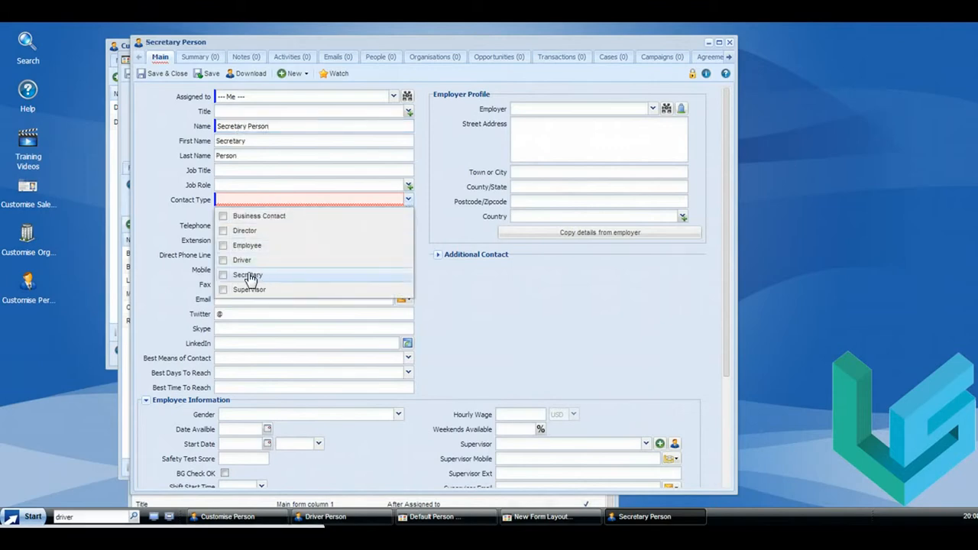
left_click(250, 279)
left_click(203, 73)
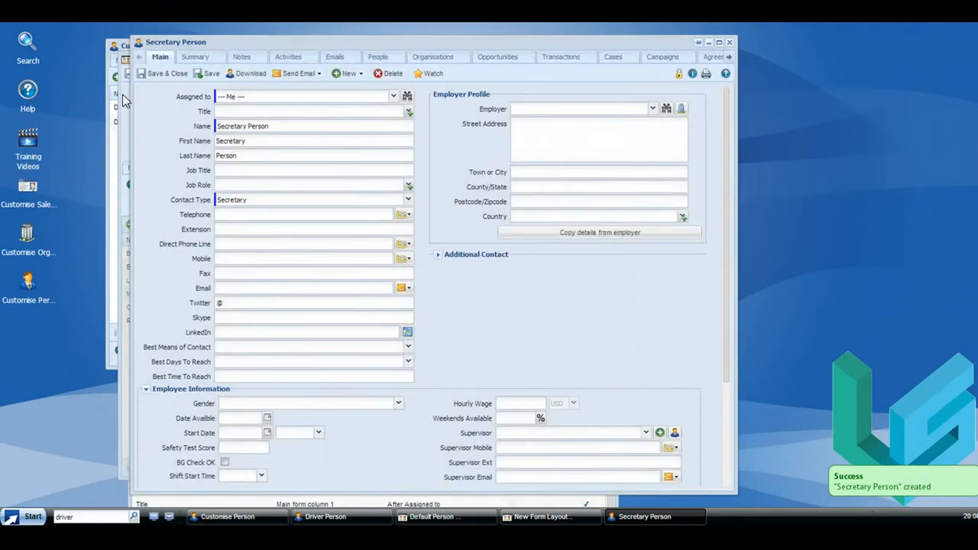
Apply the Driver,Secretary exclusion rule in Default Person Layout, then save and close the layout
left_click(129, 109)
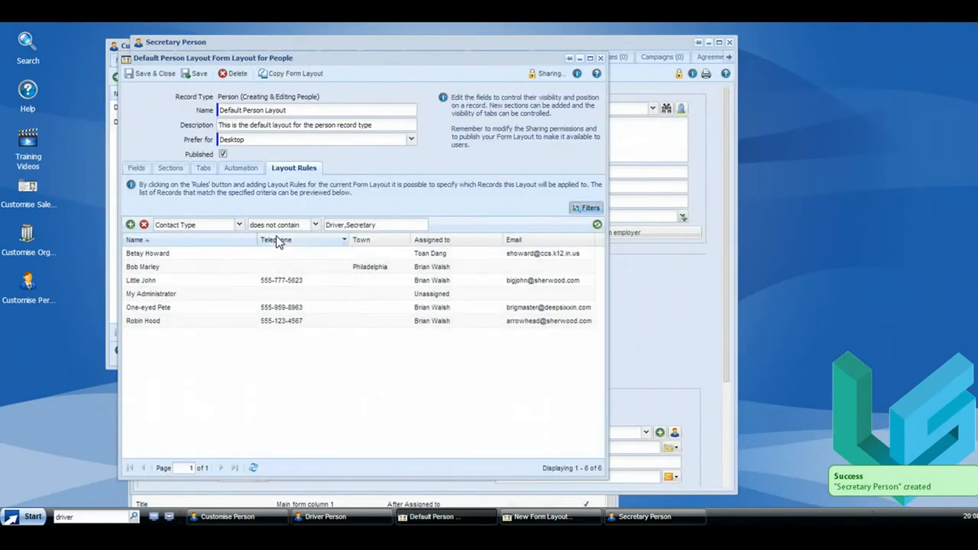
left_click(597, 224)
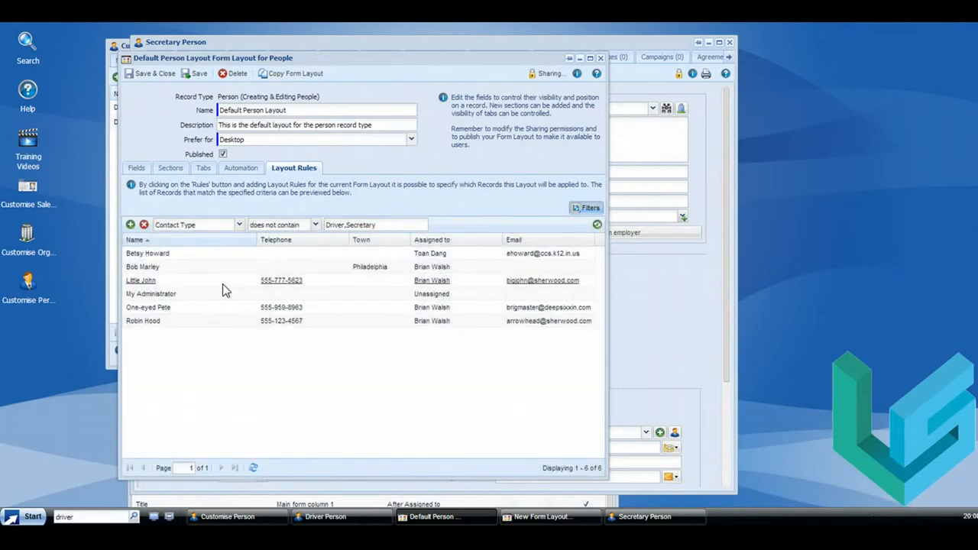
left_click(137, 80)
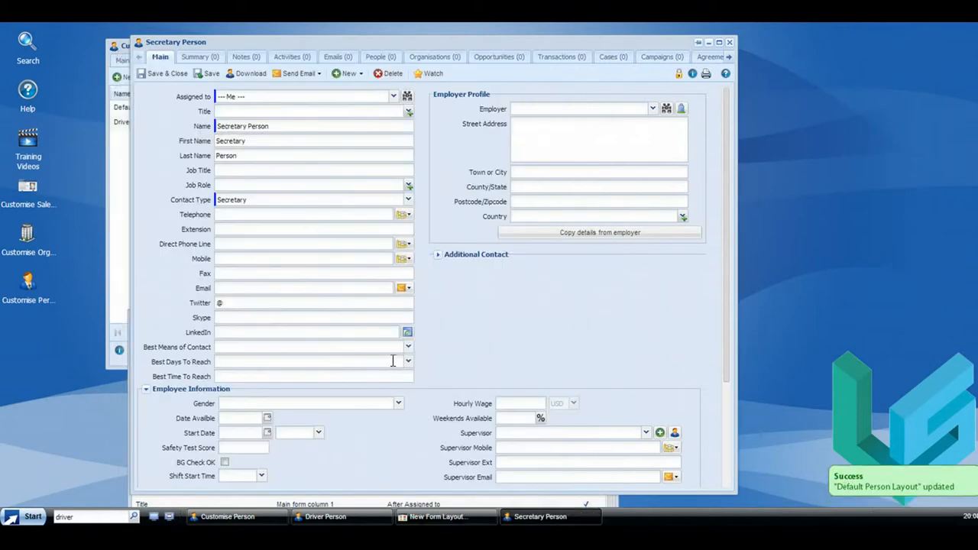
Name the copied form layout Secretary Person Layout and mark it as published
left_click(446, 518)
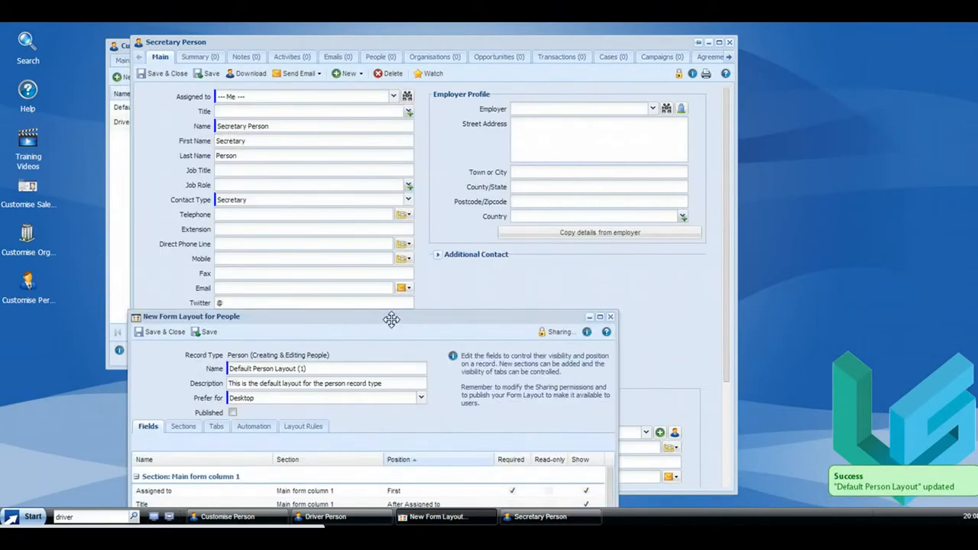
left_click_drag(391, 320, 402, 53)
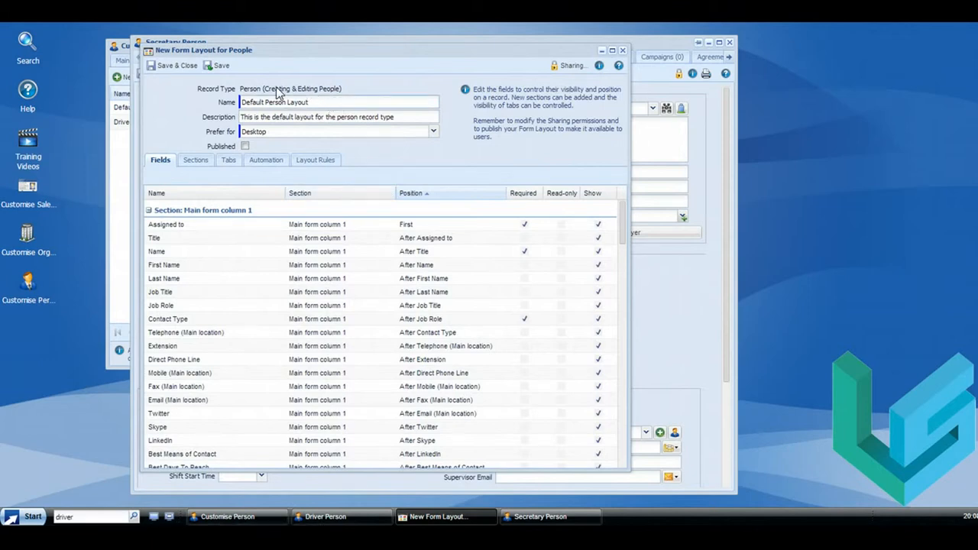
left_click_drag(264, 102, 231, 105)
type("Secretary")
left_click(245, 146)
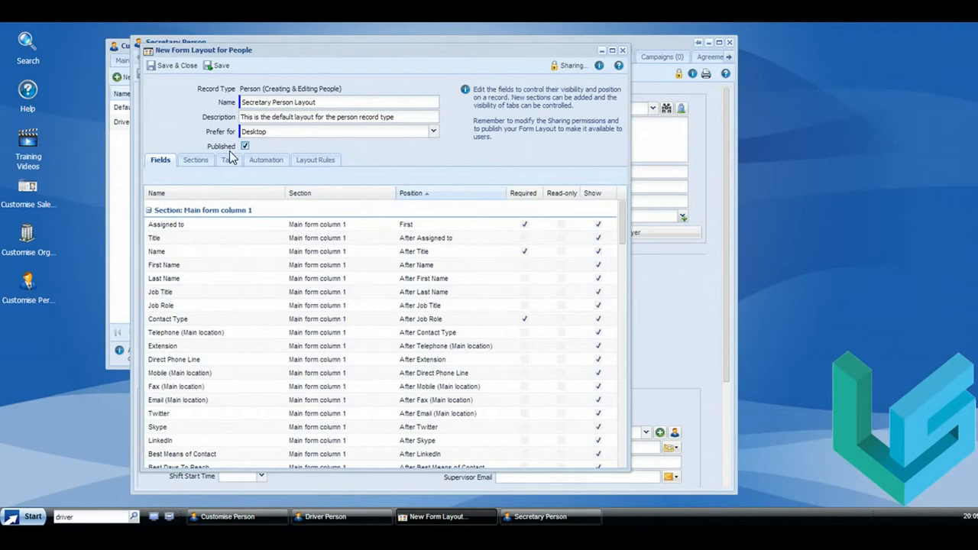
Change the new layout's rule to Contact Type equals Secretary and apply it to the record preview
left_click(309, 161)
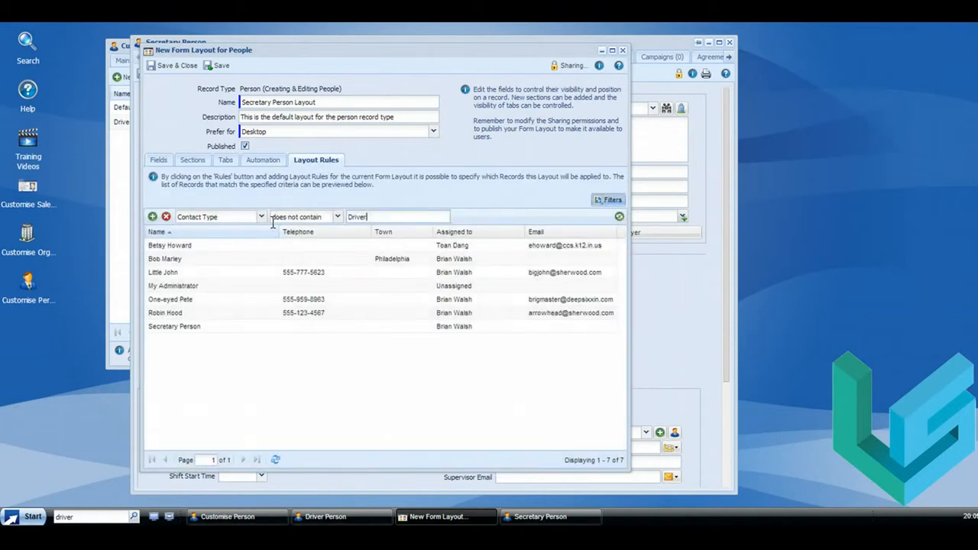
left_click(338, 218)
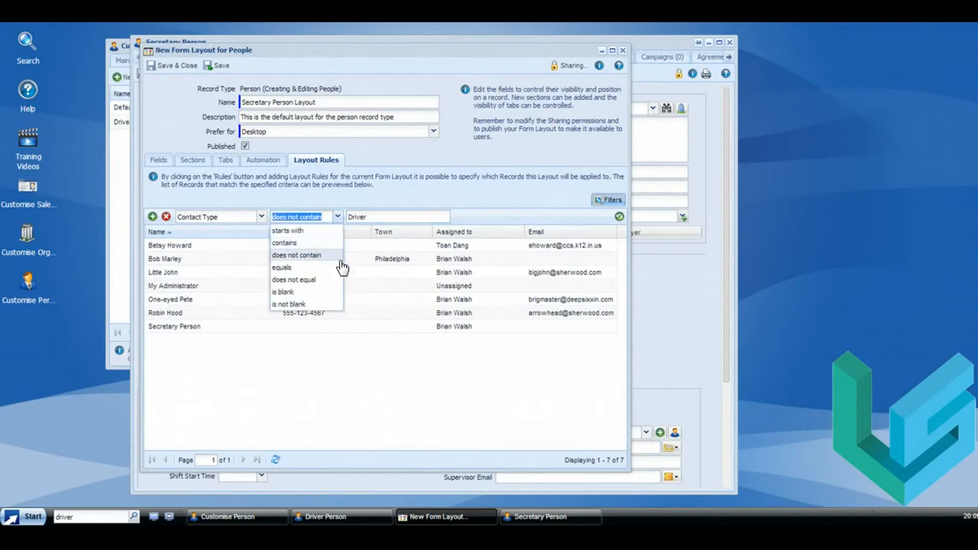
left_click(295, 269)
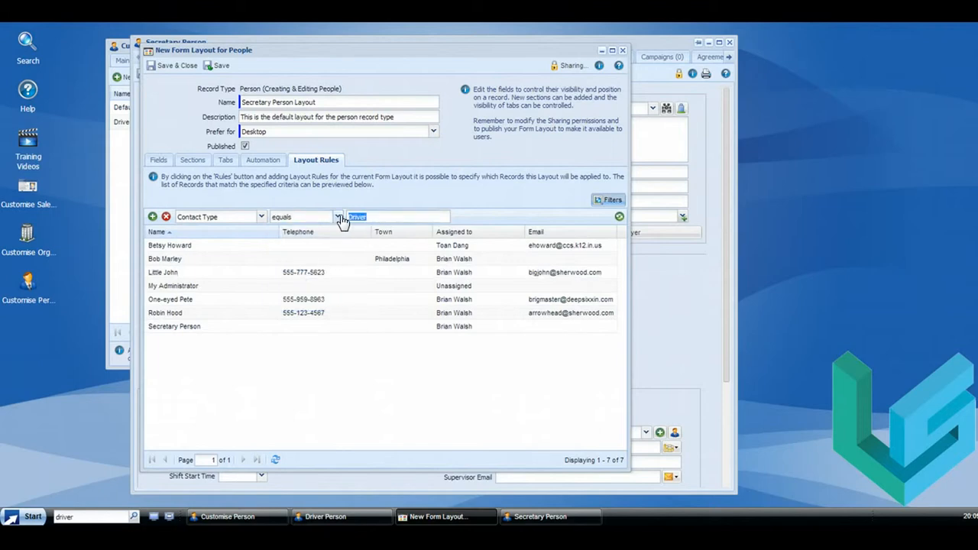
type("Secretary")
left_click(619, 217)
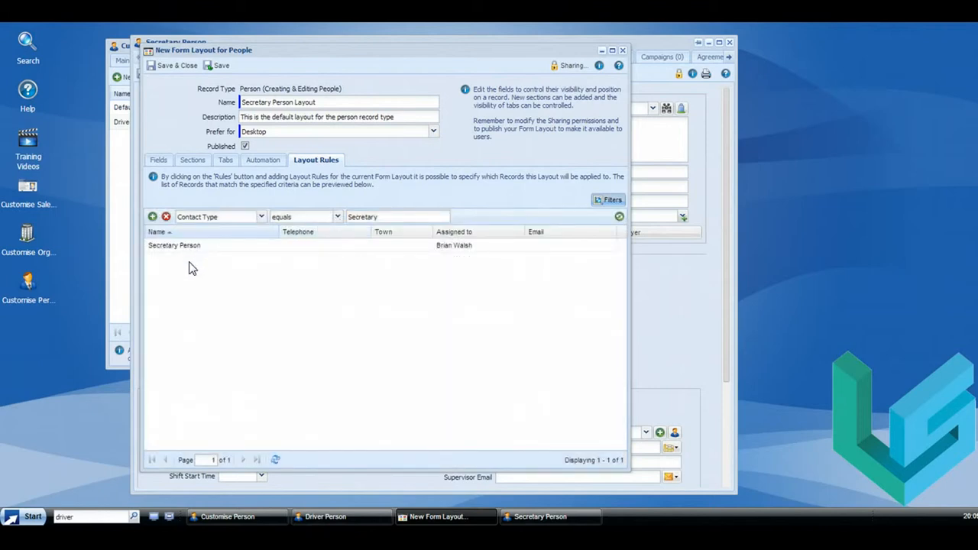
Hide the Driver Info section in Secretary Person Layout, then save and close the layout
left_click(195, 167)
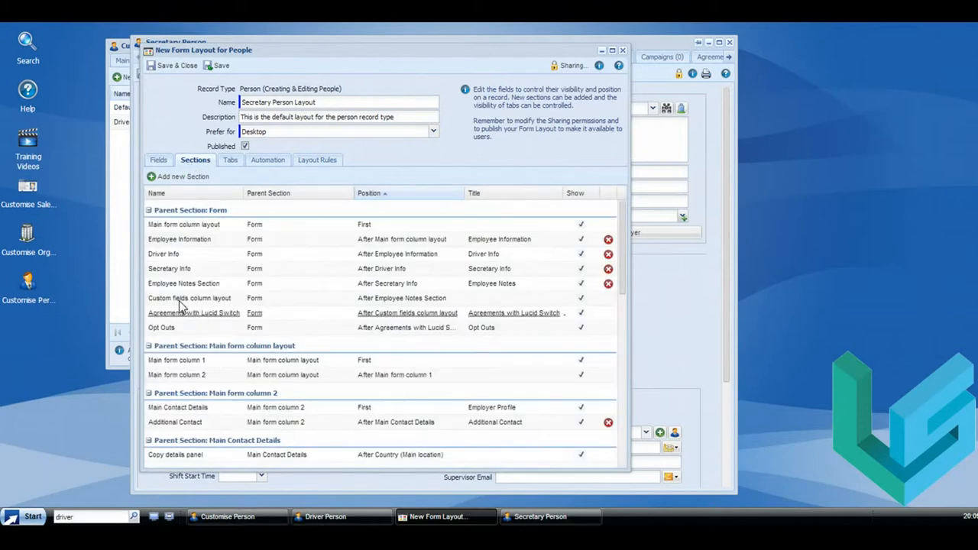
double_click(162, 255)
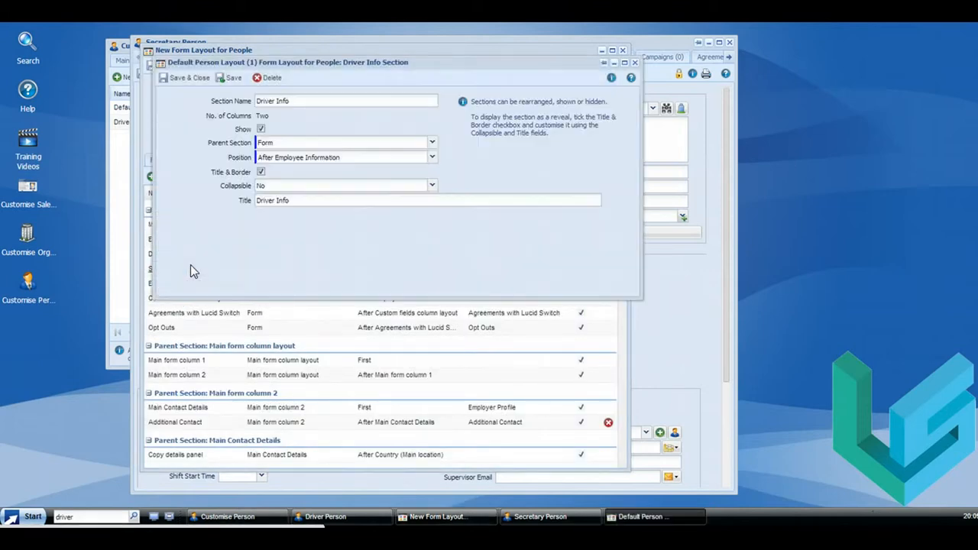
left_click(261, 129)
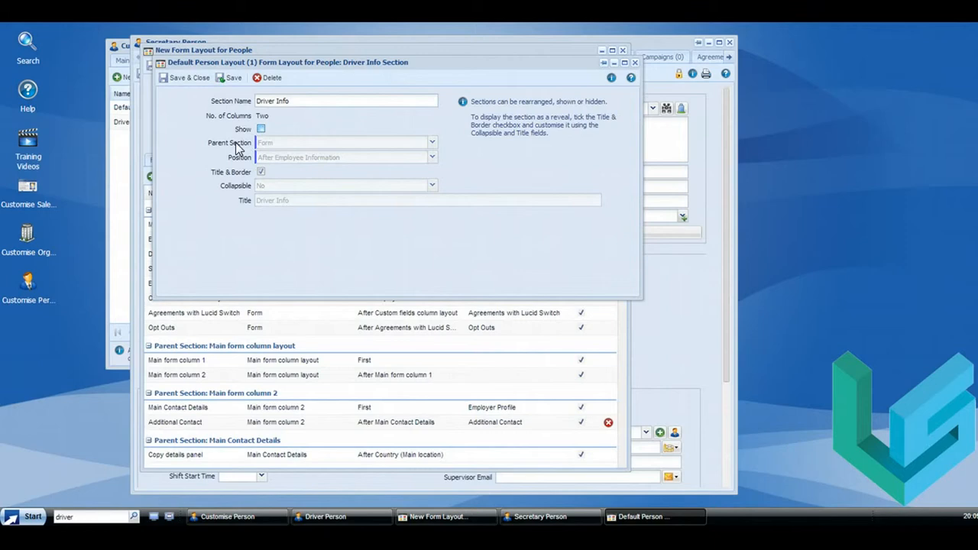
left_click(180, 77)
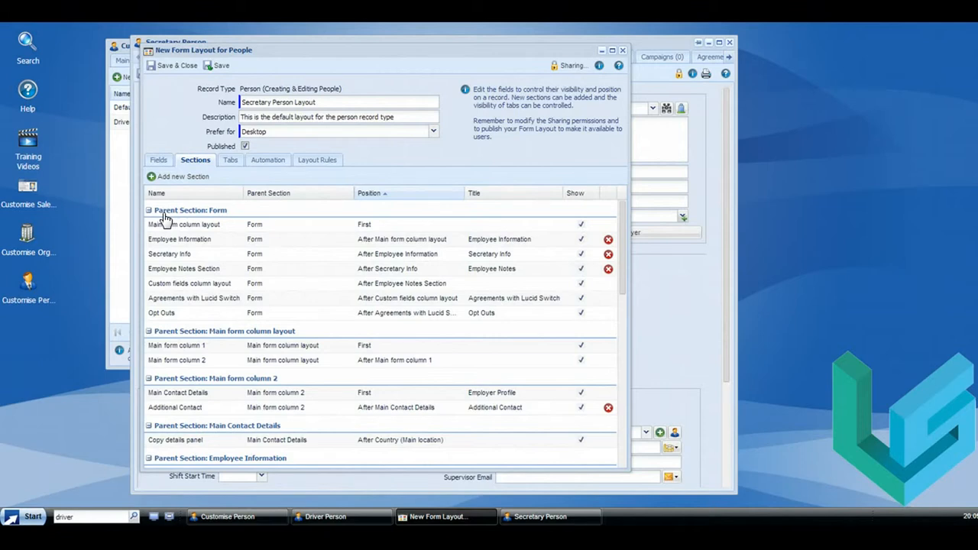
left_click(173, 67)
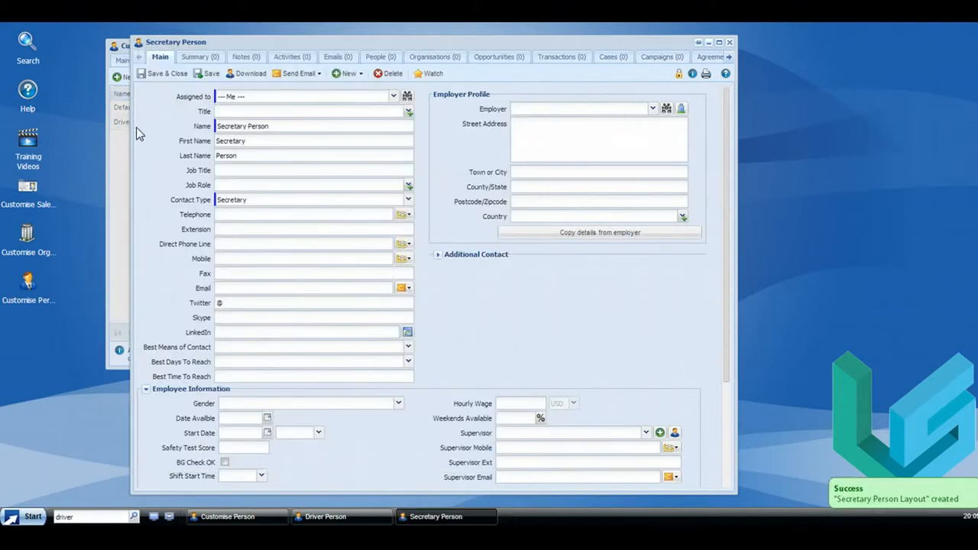
Save the Secretary Person record again to reload its form, and check which sections it shows
scroll(437, 312, "down", 3)
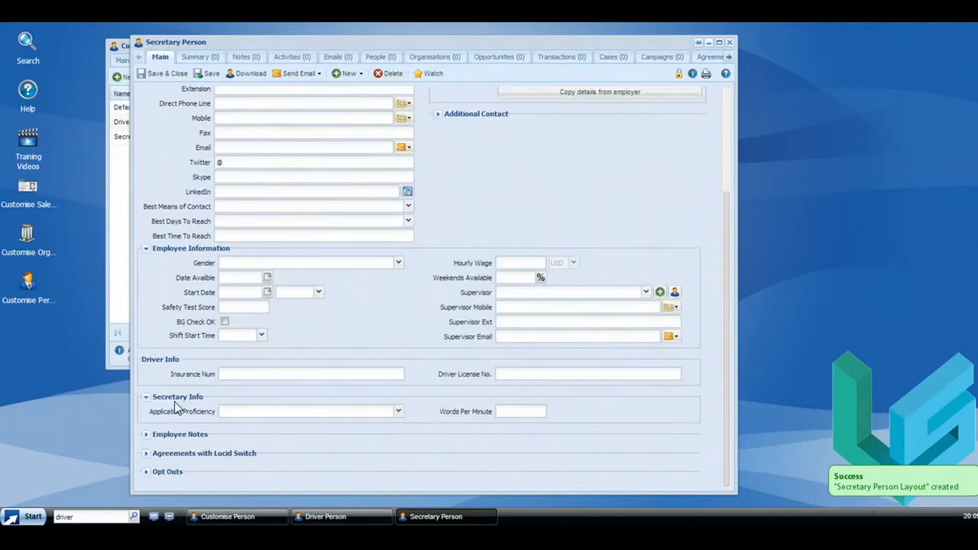
scroll(169, 280, "up", 3)
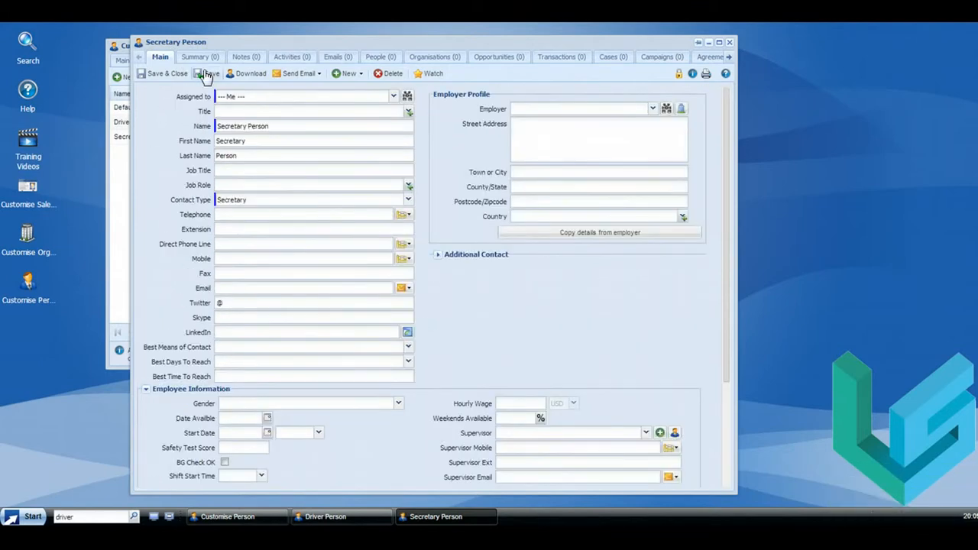
left_click(207, 73)
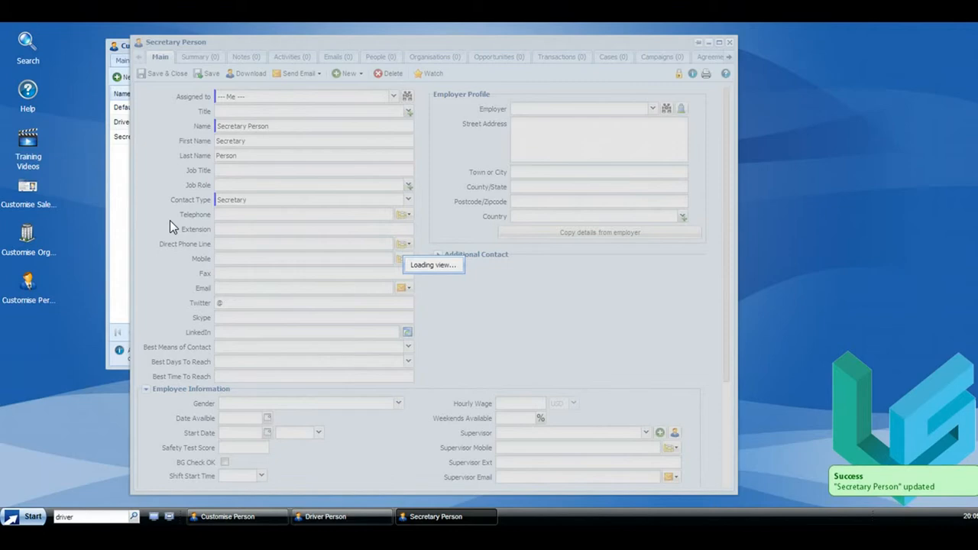
scroll(170, 222, "down", 3)
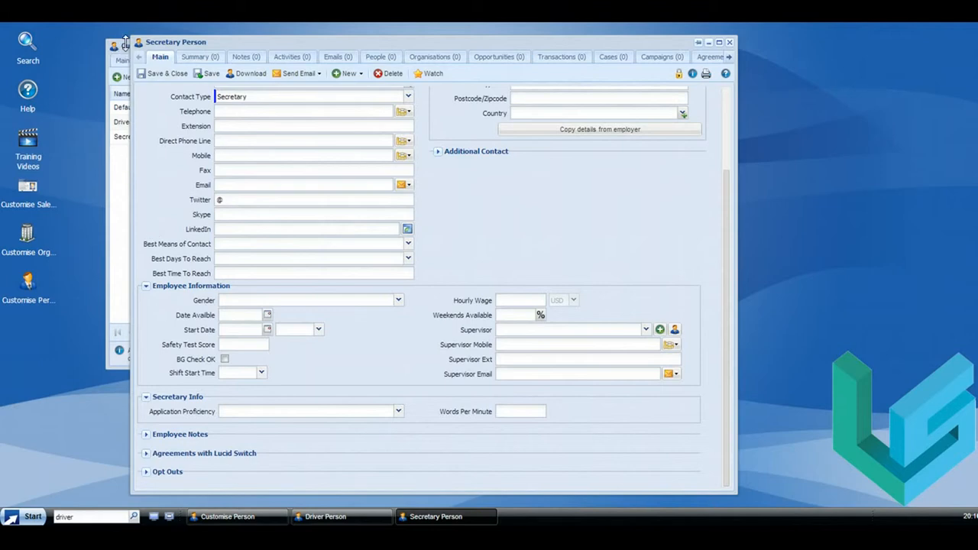
Review the layout rule of Default Person Layout, then close the layout and discard any changes
left_click(125, 44)
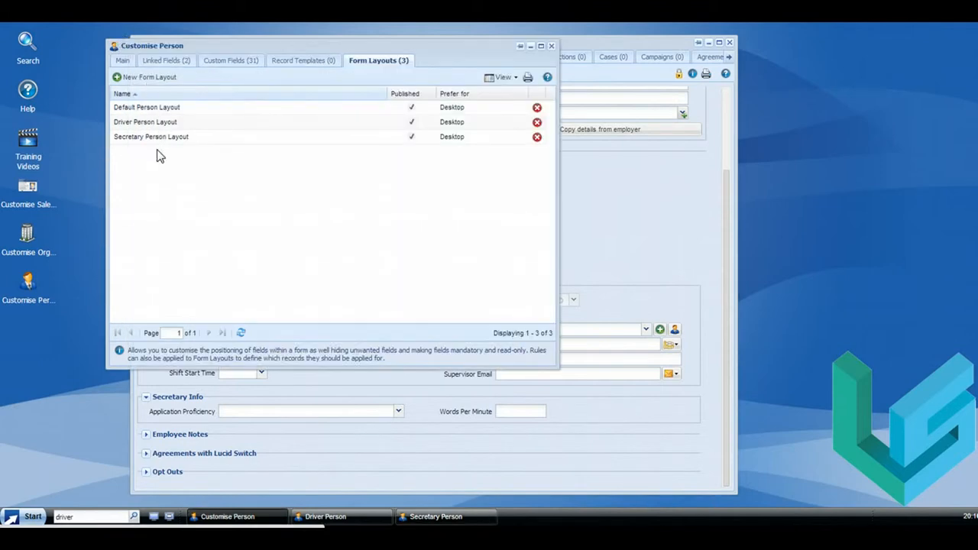
left_click(143, 112)
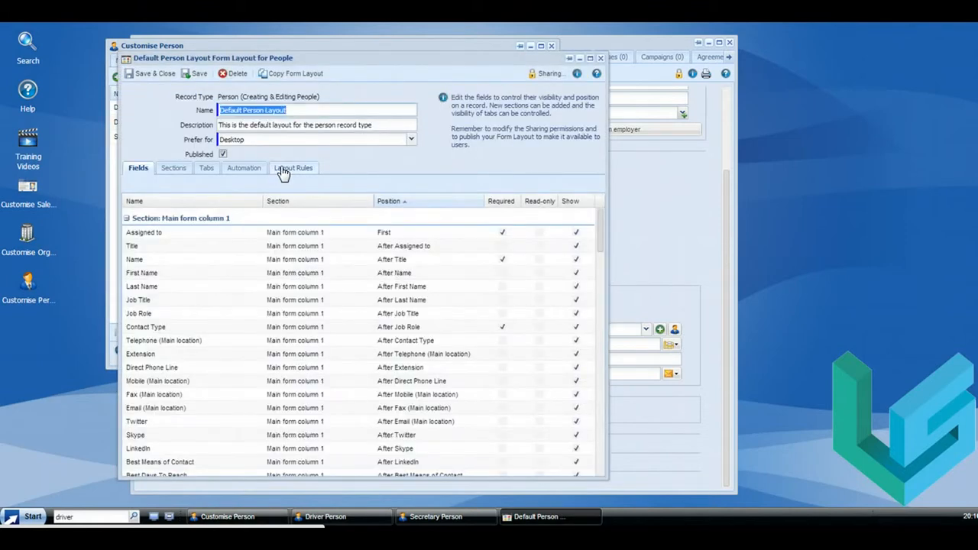
left_click(283, 169)
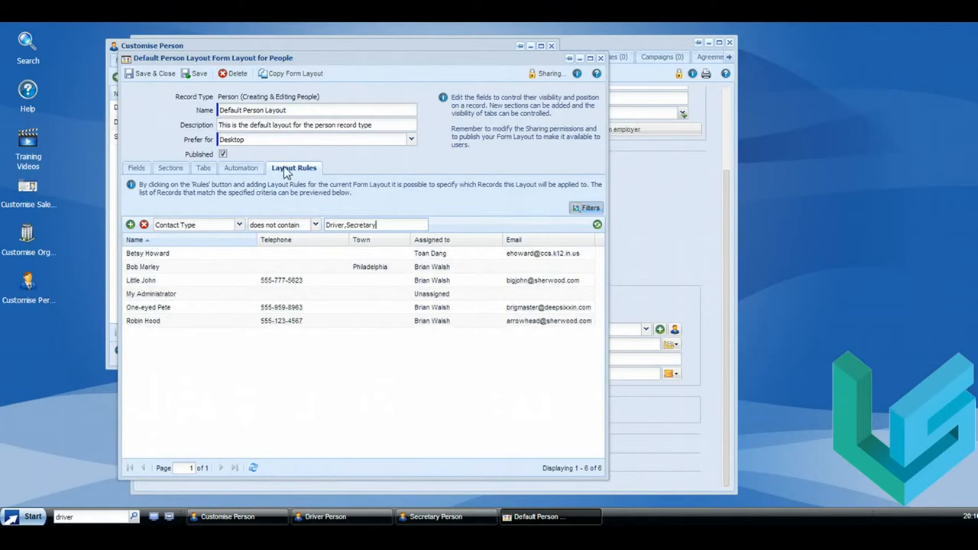
left_click(601, 58)
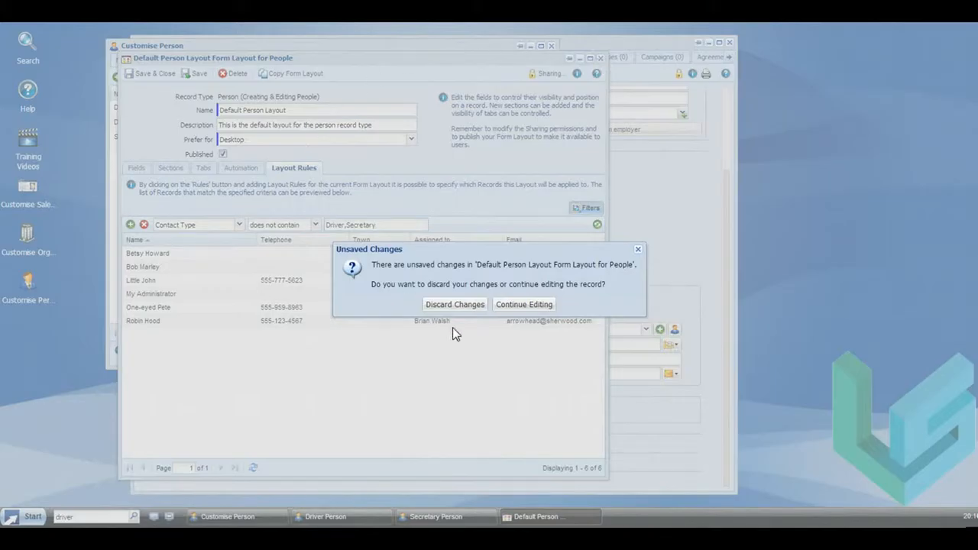
left_click(455, 305)
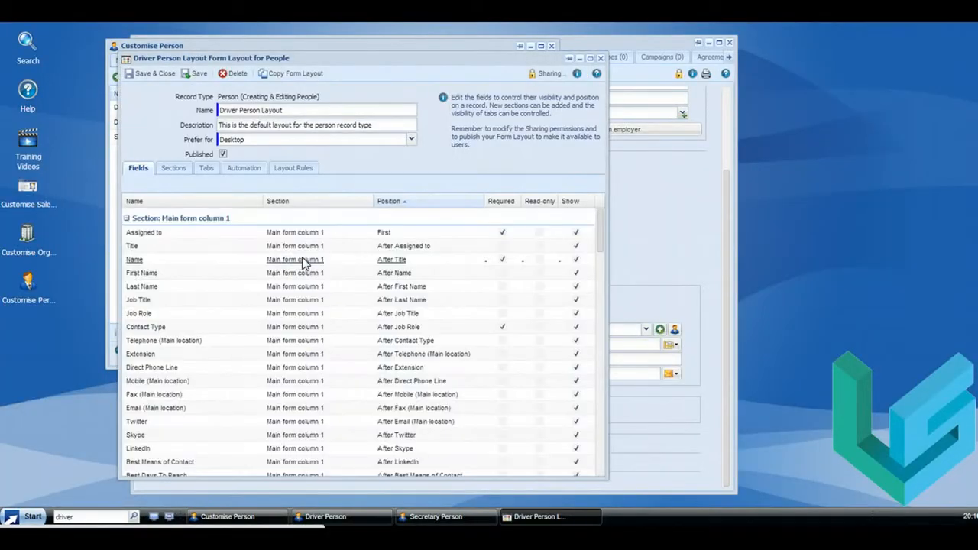
Review the layout rules of Driver Person Layout and Secretary Person Layout, closing the Driver layout without saving
left_click(285, 169)
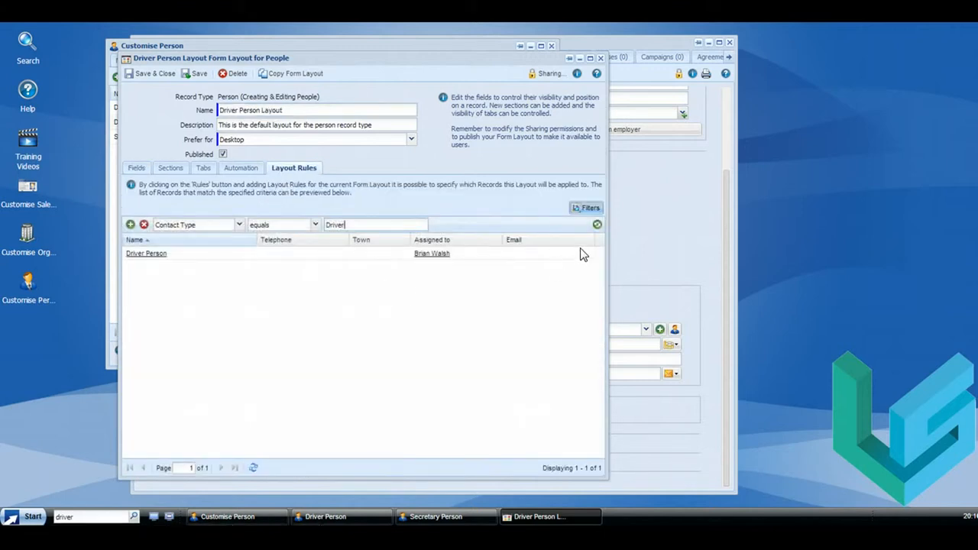
left_click(601, 58)
left_click(455, 304)
left_click(165, 139)
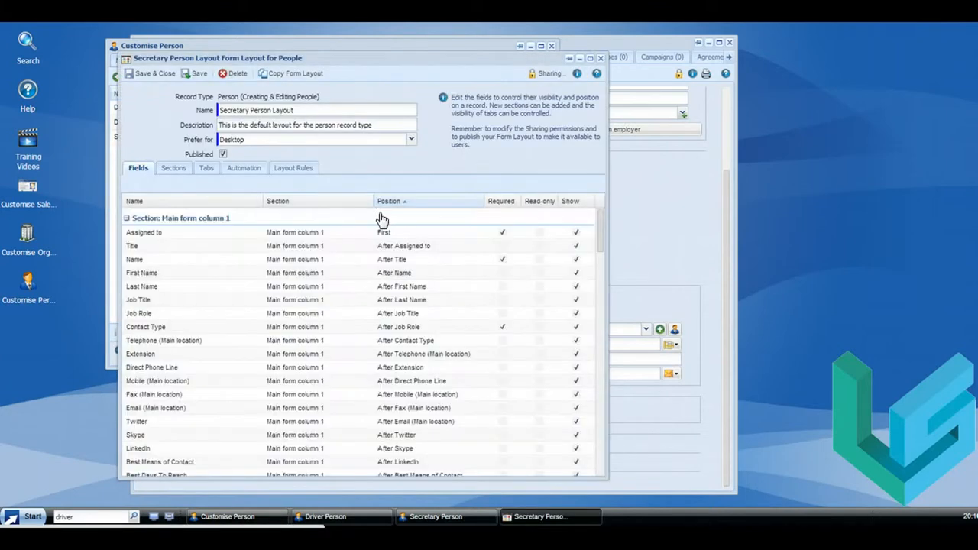
left_click(295, 169)
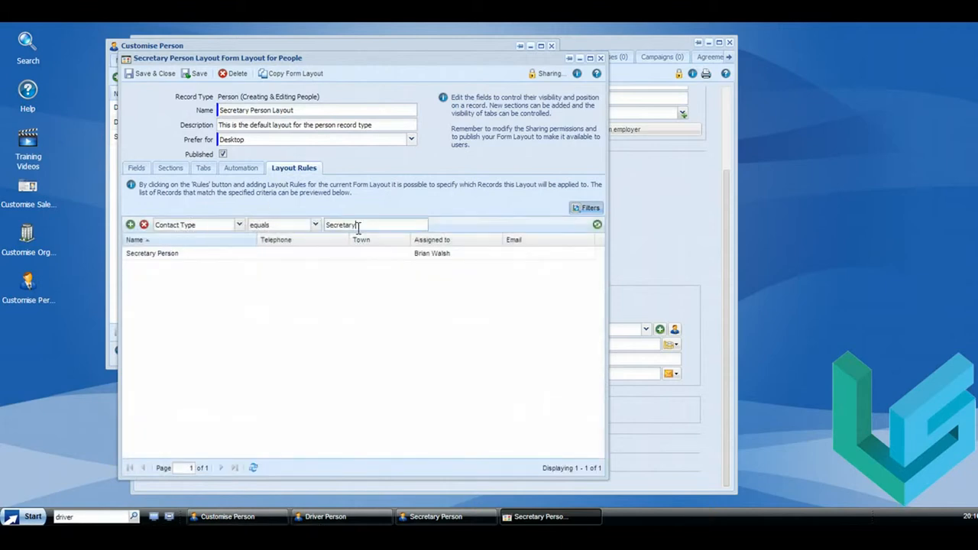